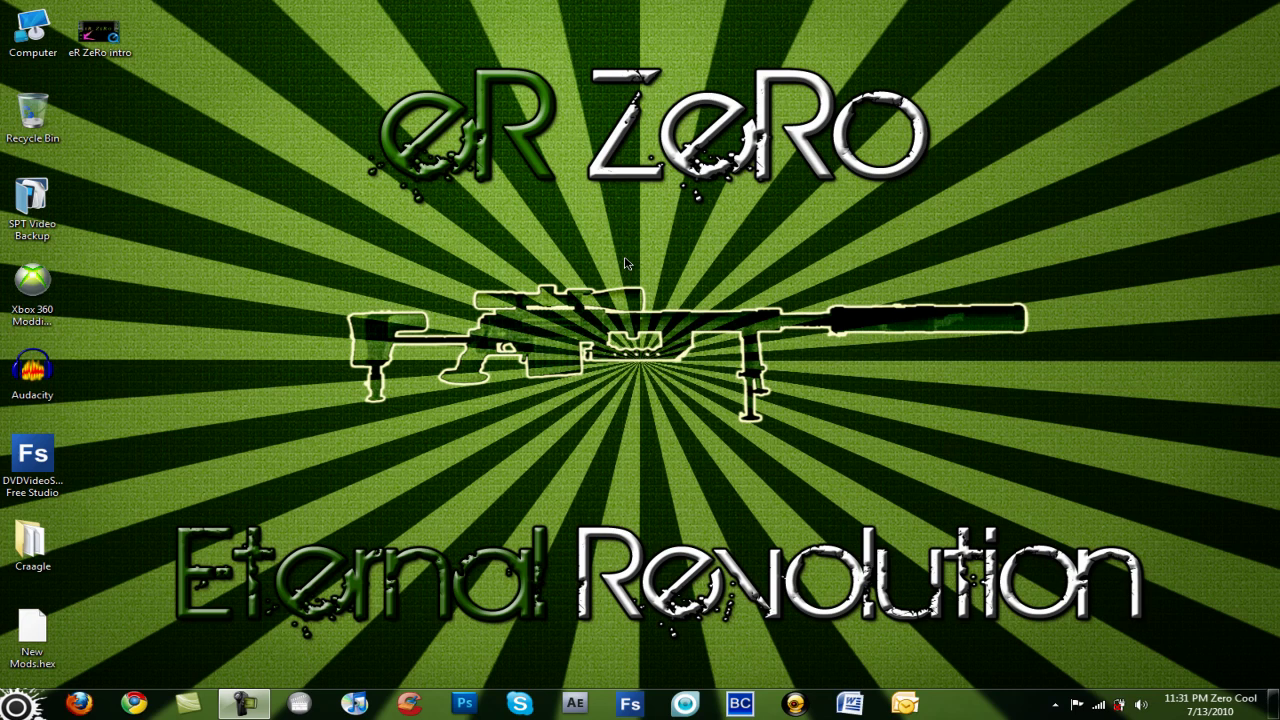
- Preview the eR ZeRo intro video in the media player, then close the player
click(110, 30)
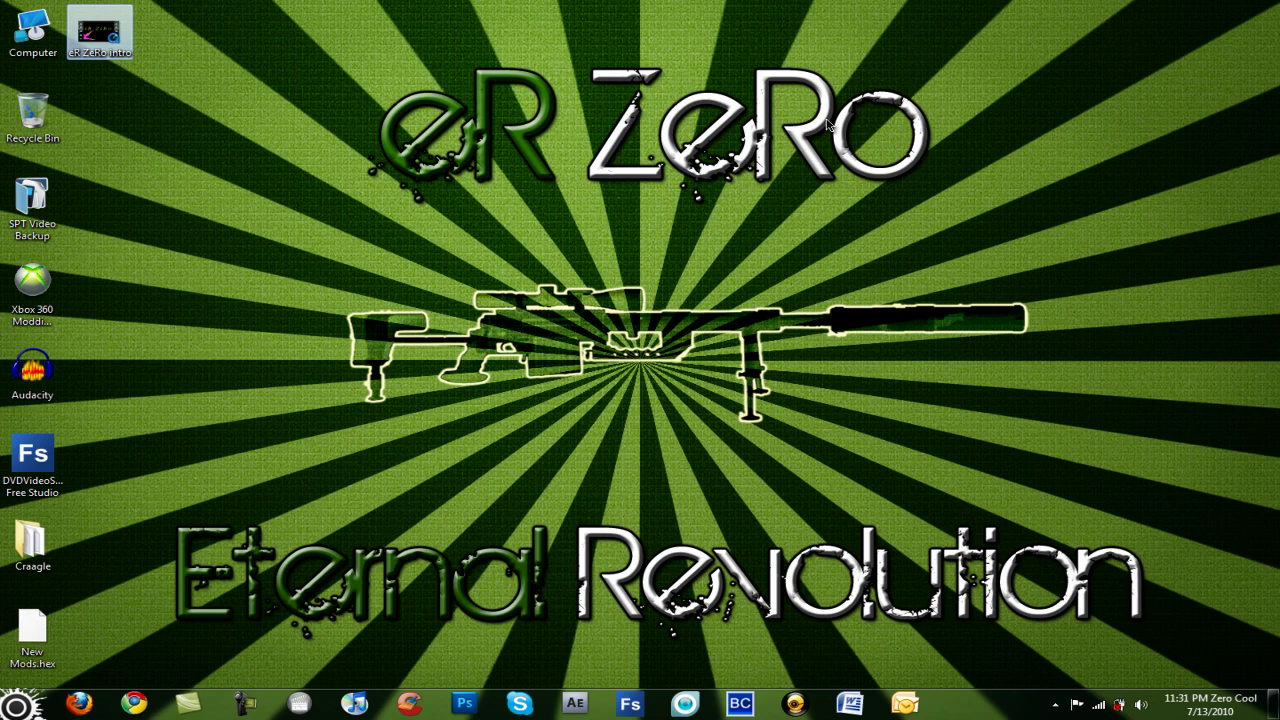
key(Return)
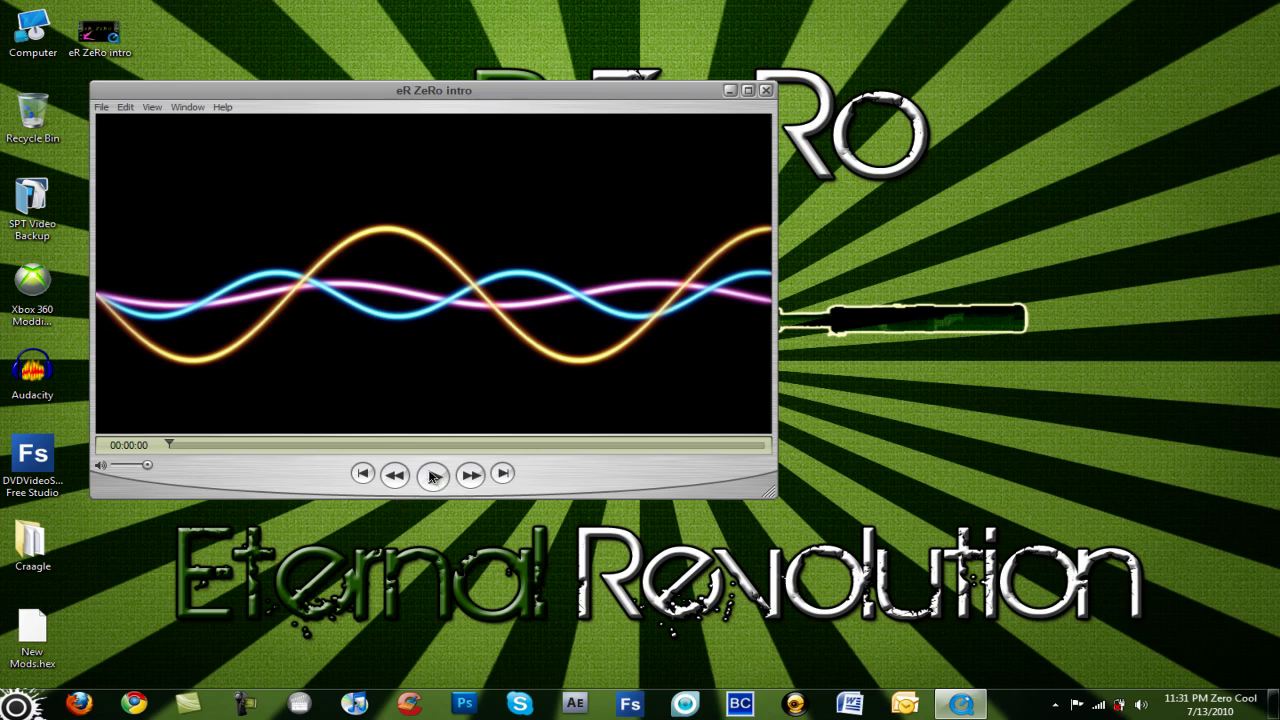
click(432, 477)
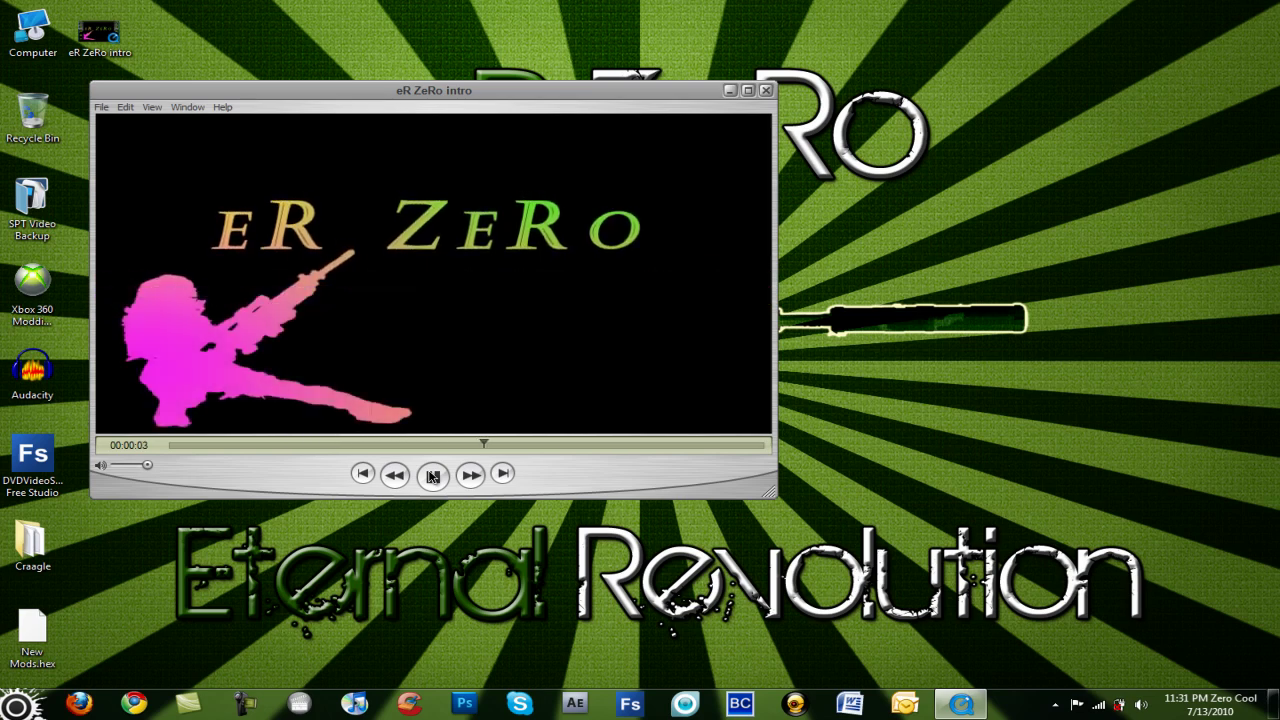
click(766, 91)
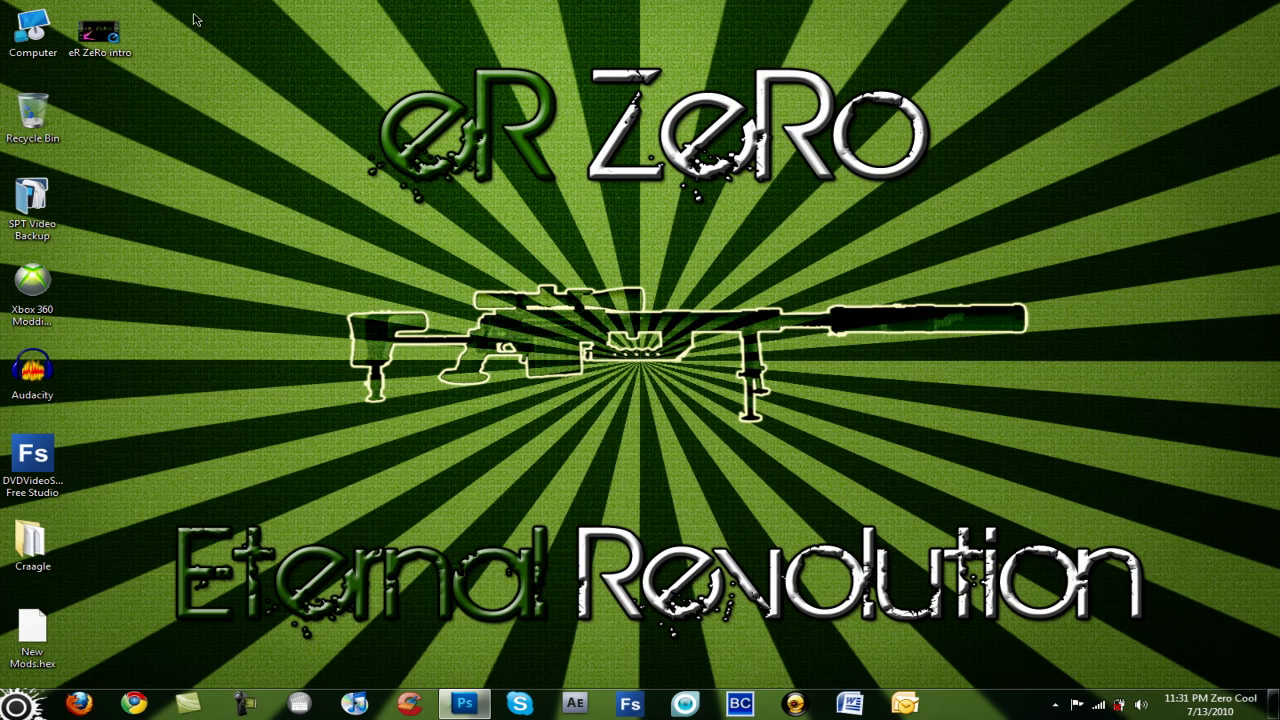
click(257, 128)
- Load the eR ZeRo intro through Photoshop's File > Import > Video Frames to Layers
click(466, 703)
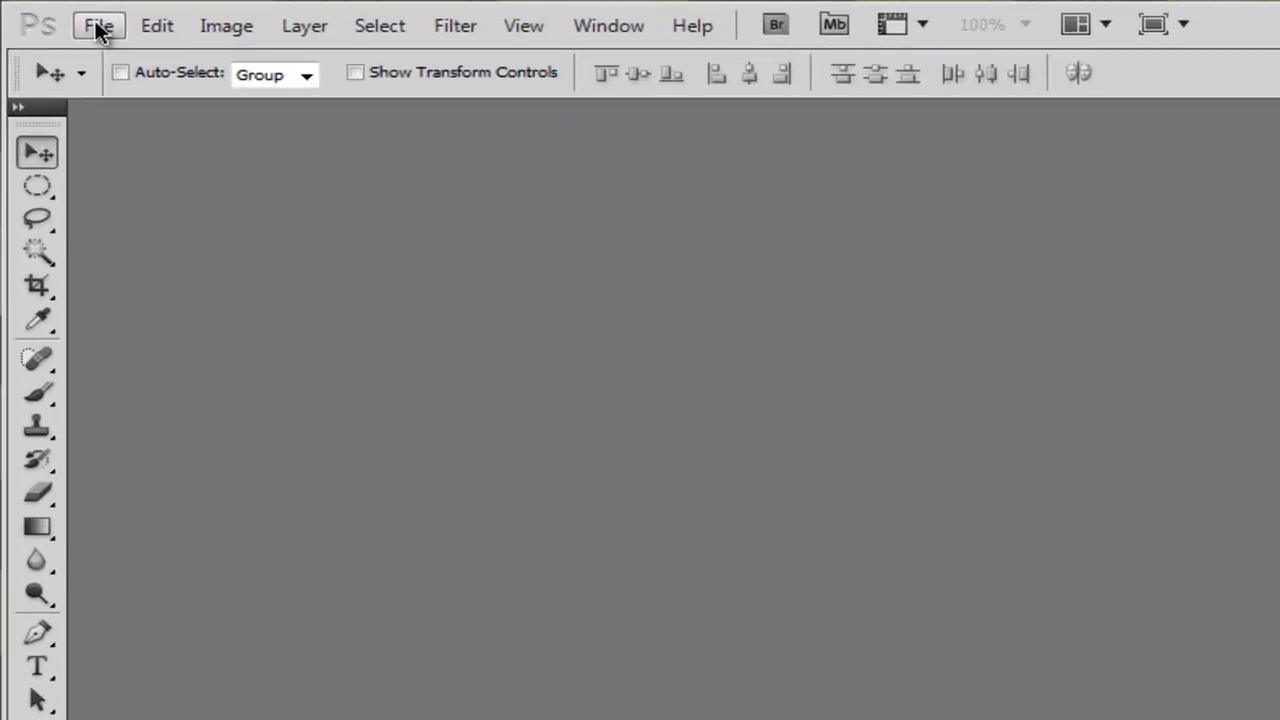
click(54, 14)
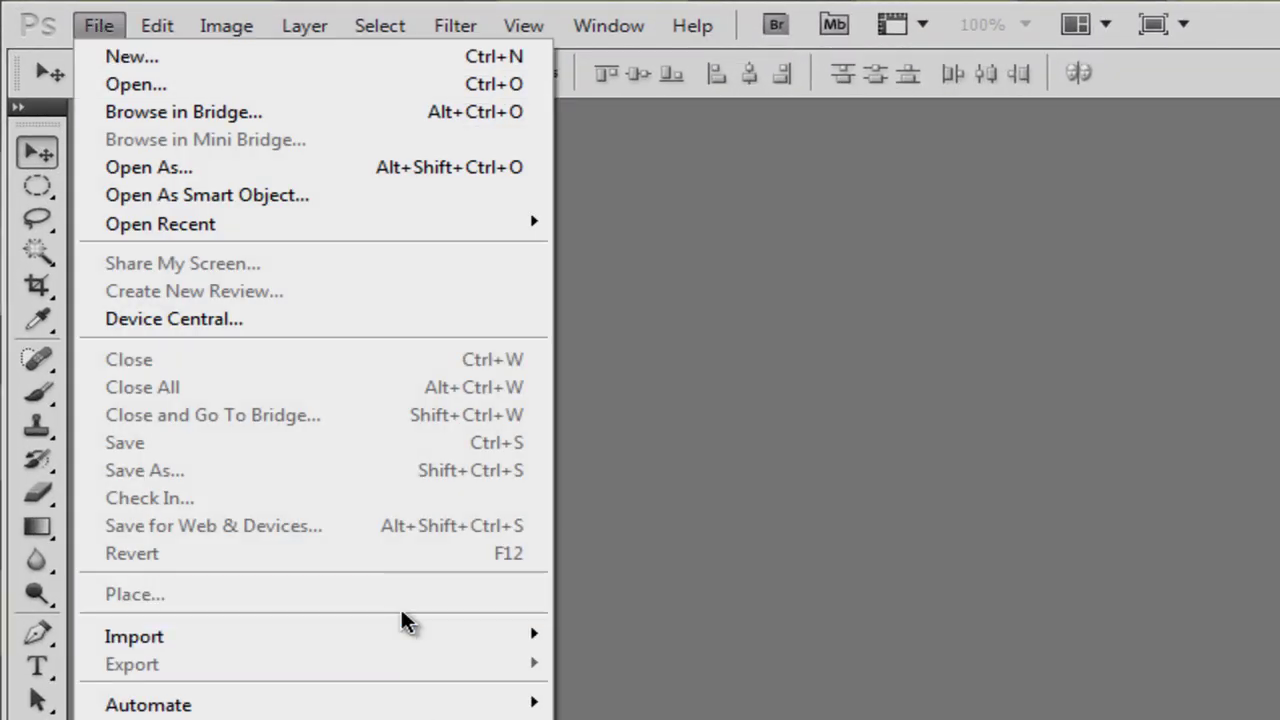
mouse_move(432, 642)
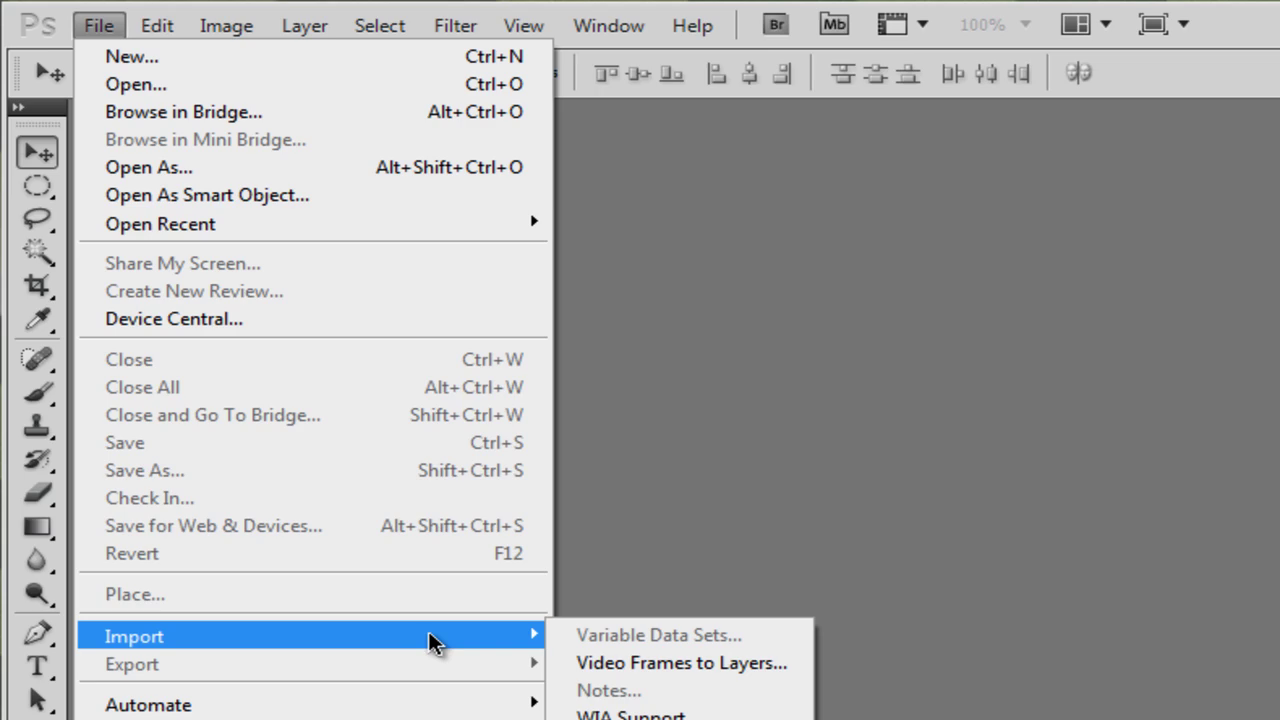
click(650, 665)
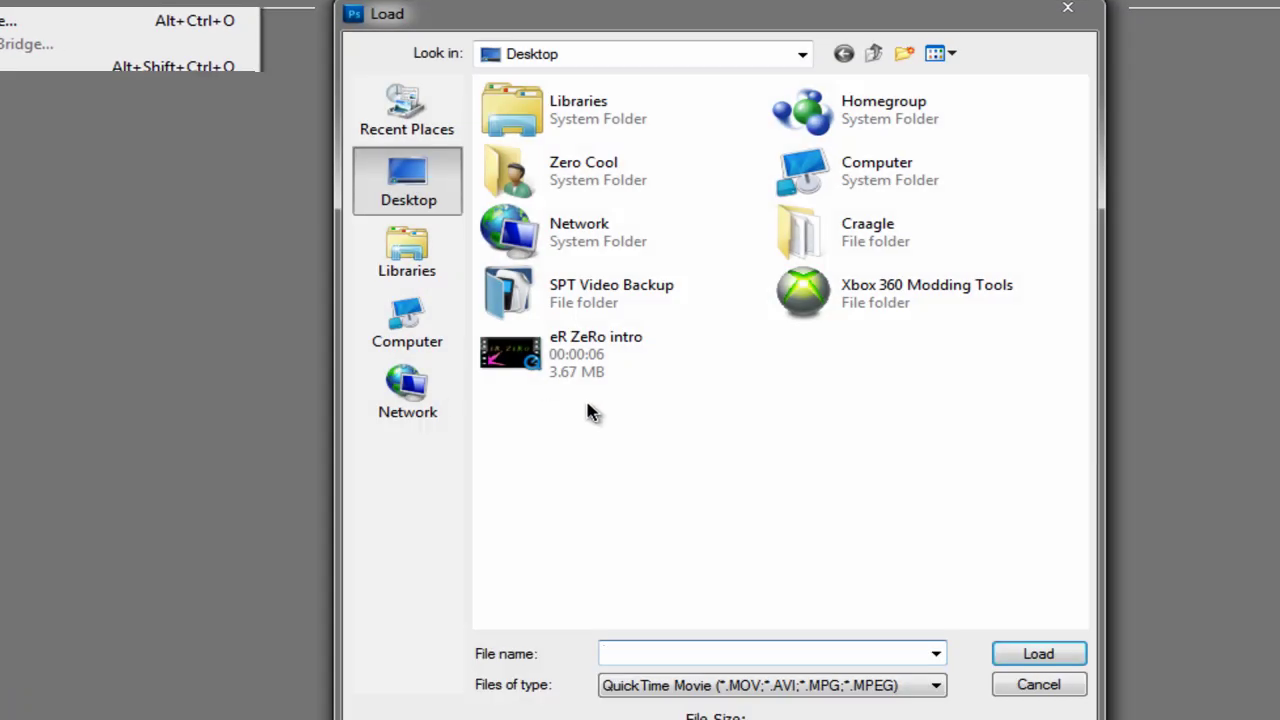
click(600, 378)
click(1066, 650)
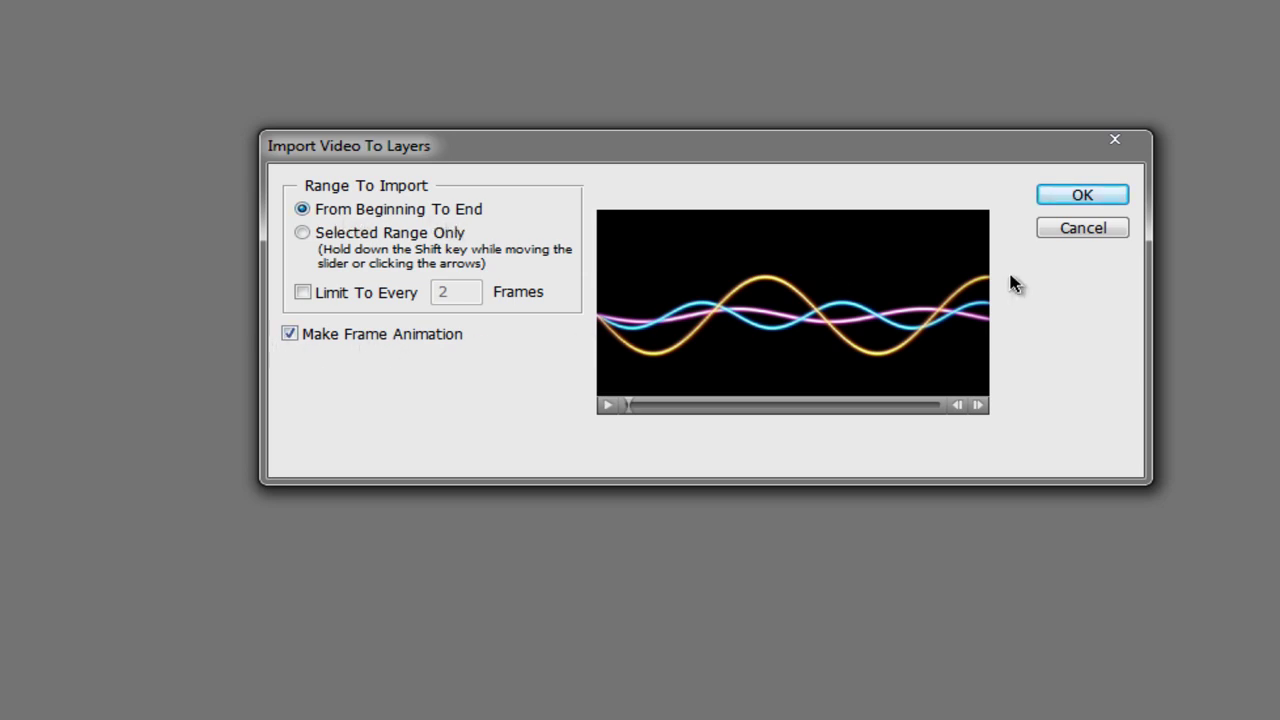
- Import the video from beginning to end, then check the first and last animation frames
click(1049, 194)
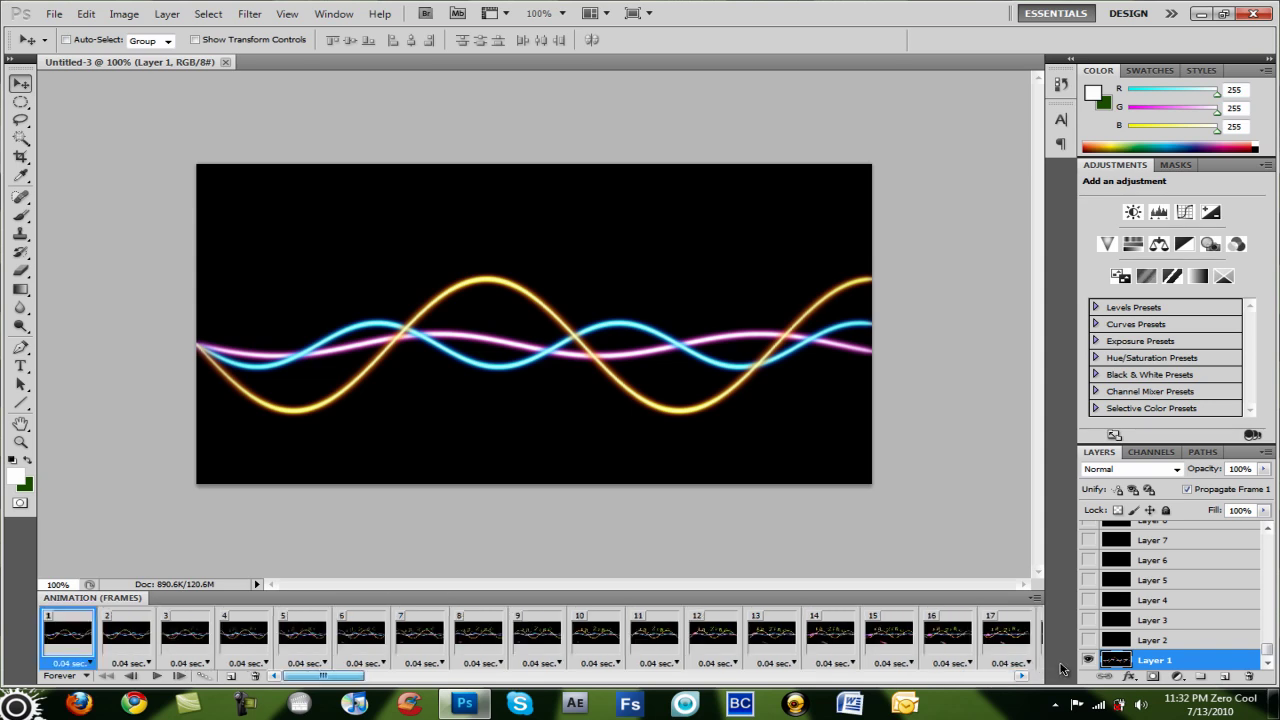
click(984, 677)
click(290, 677)
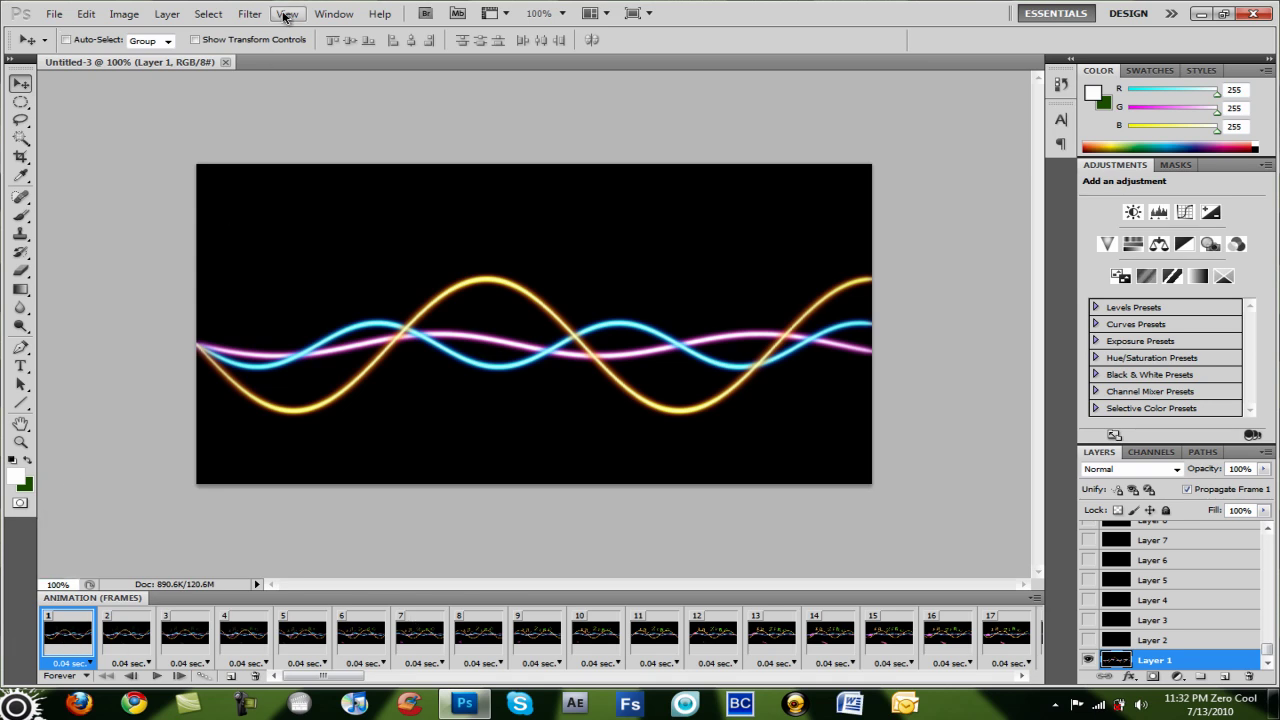
click(337, 14)
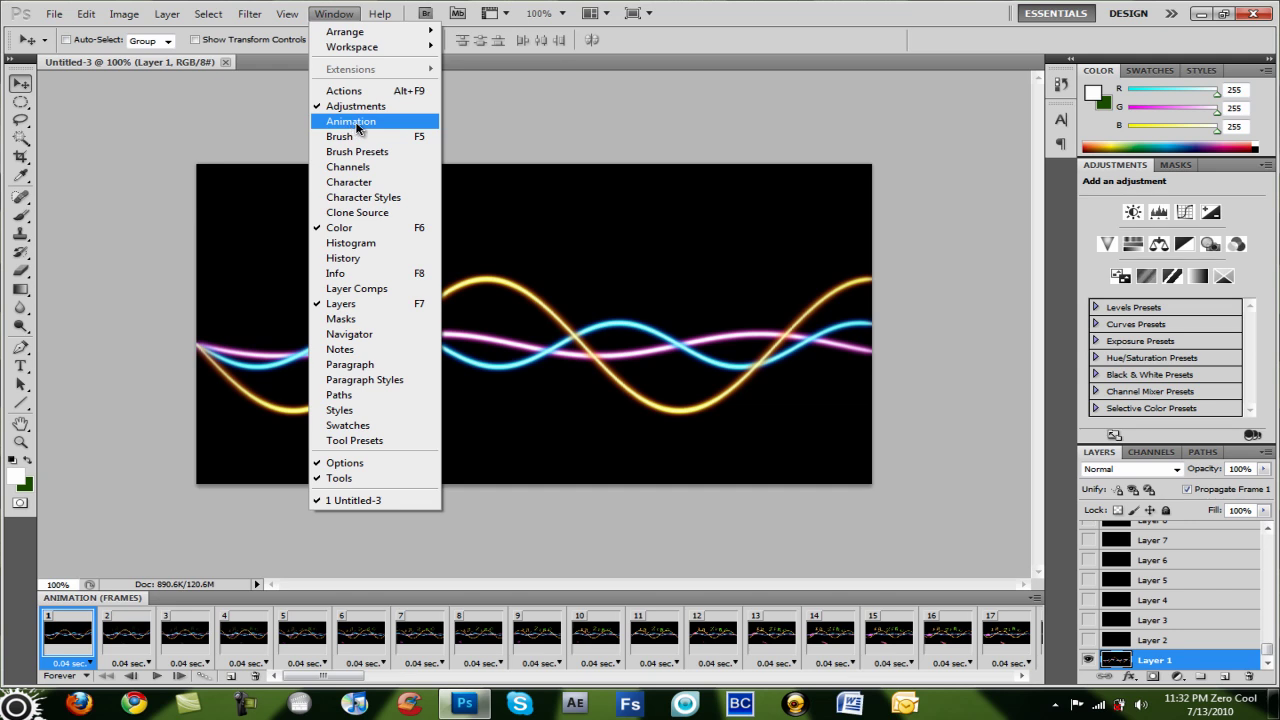
click(343, 16)
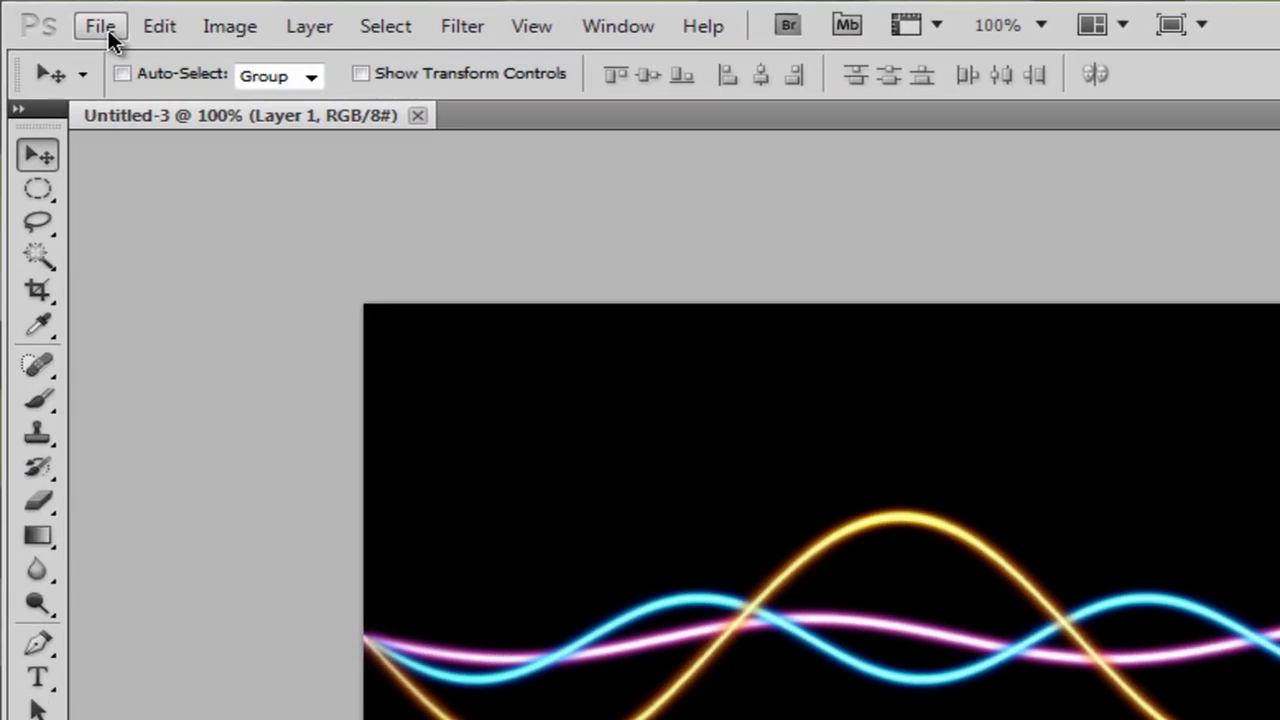
- Open Save for Web & Devices, keeping GIF format with Looping Options set to Forever
click(56, 14)
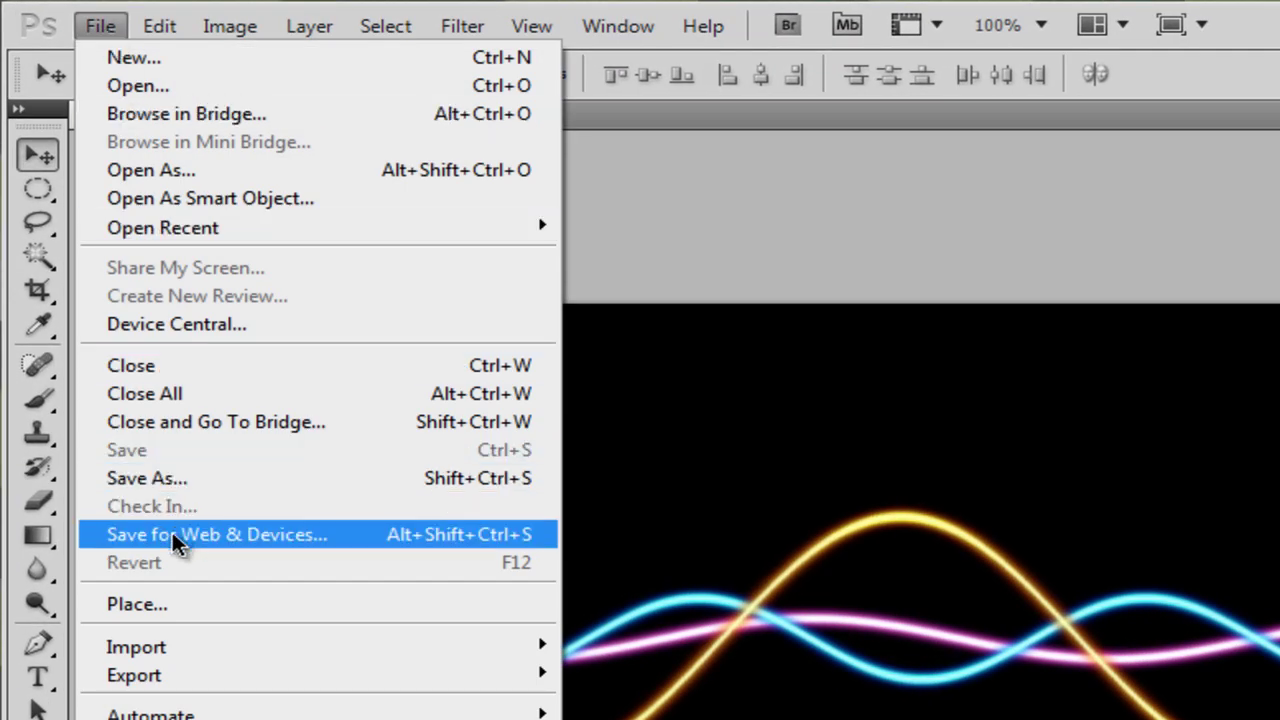
click(178, 537)
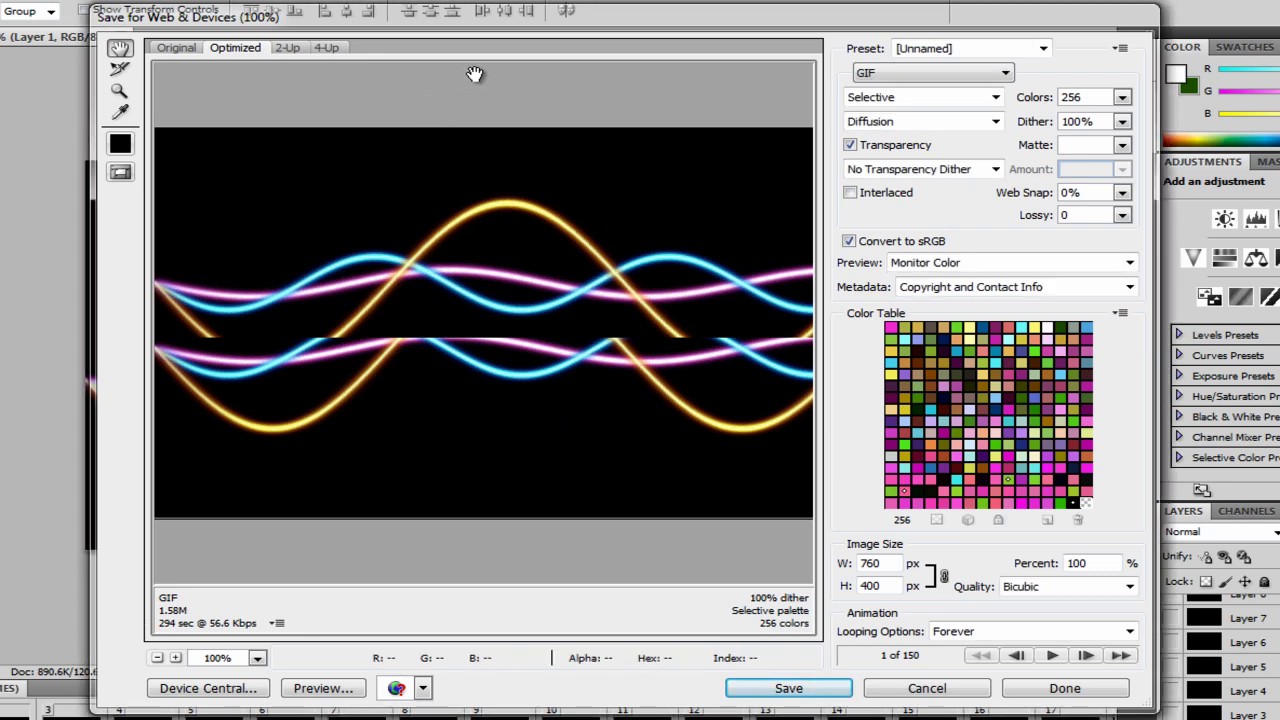
drag(437, 17, 429, 24)
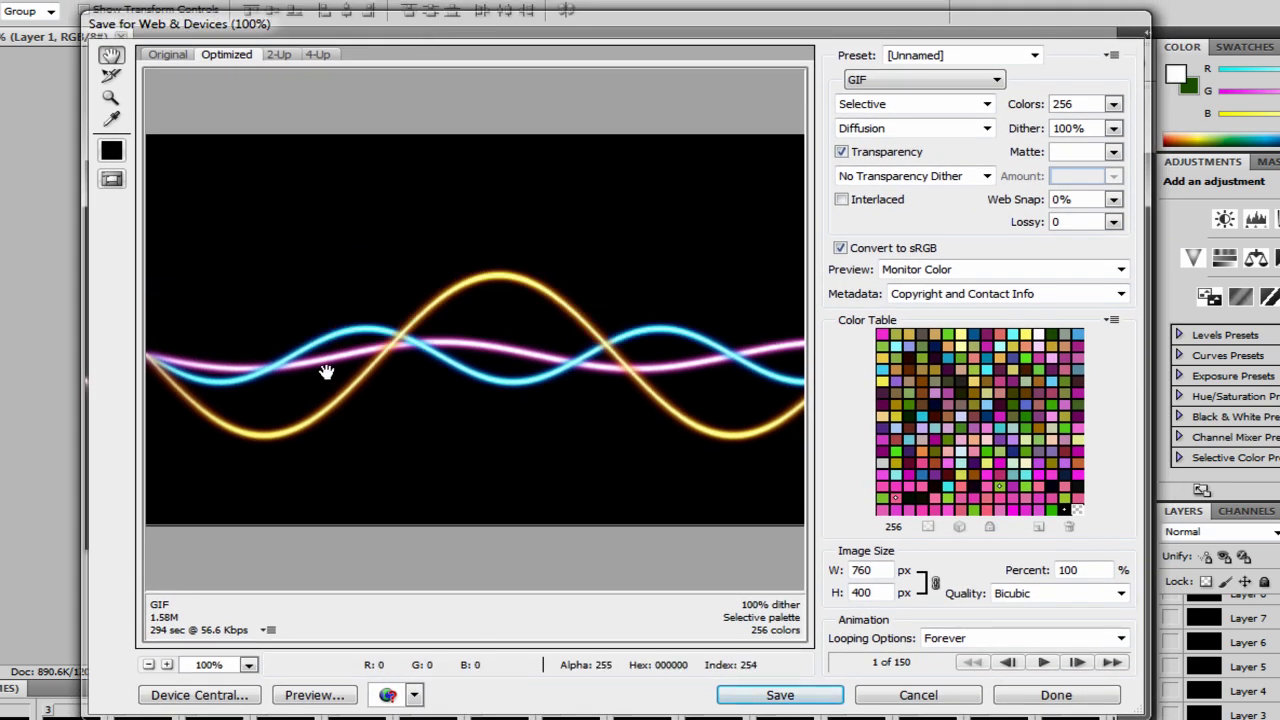
- Save the GIF to the Desktop as 'eR ZeRo Banner' and quit Photoshop with Ctrl+Q
click(779, 696)
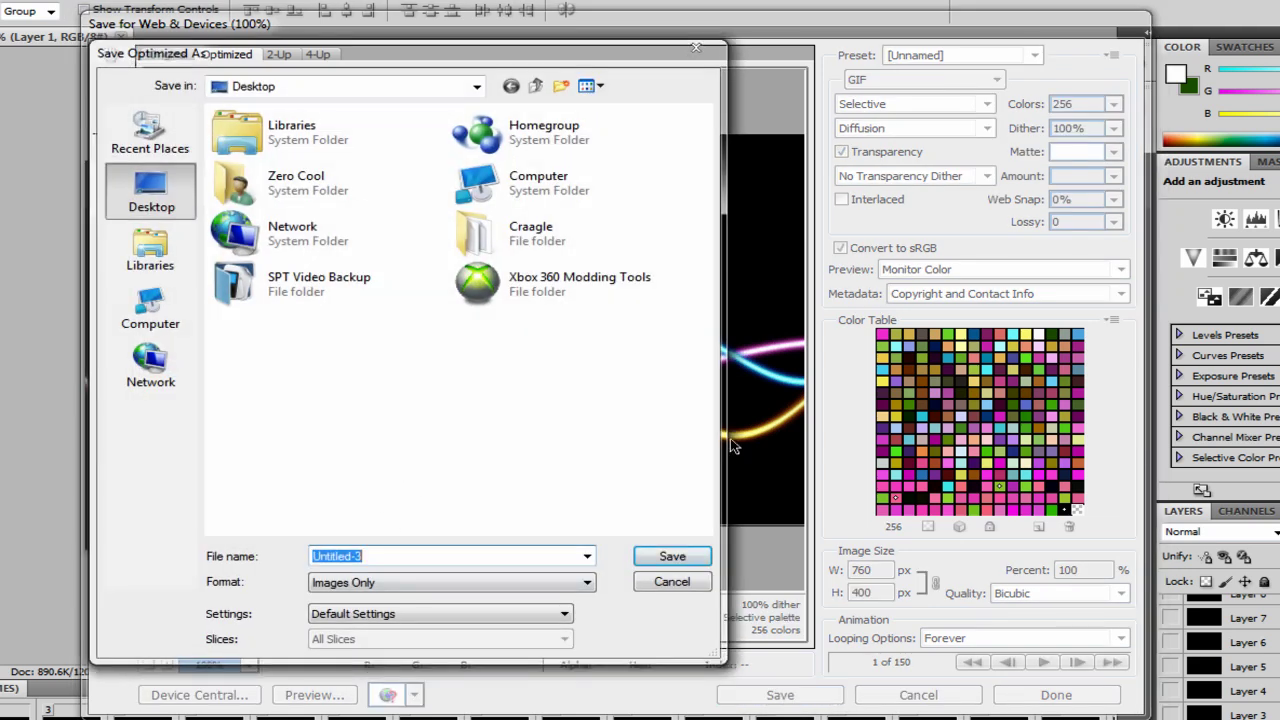
text(e)
key(BackSpace)
text(eR)
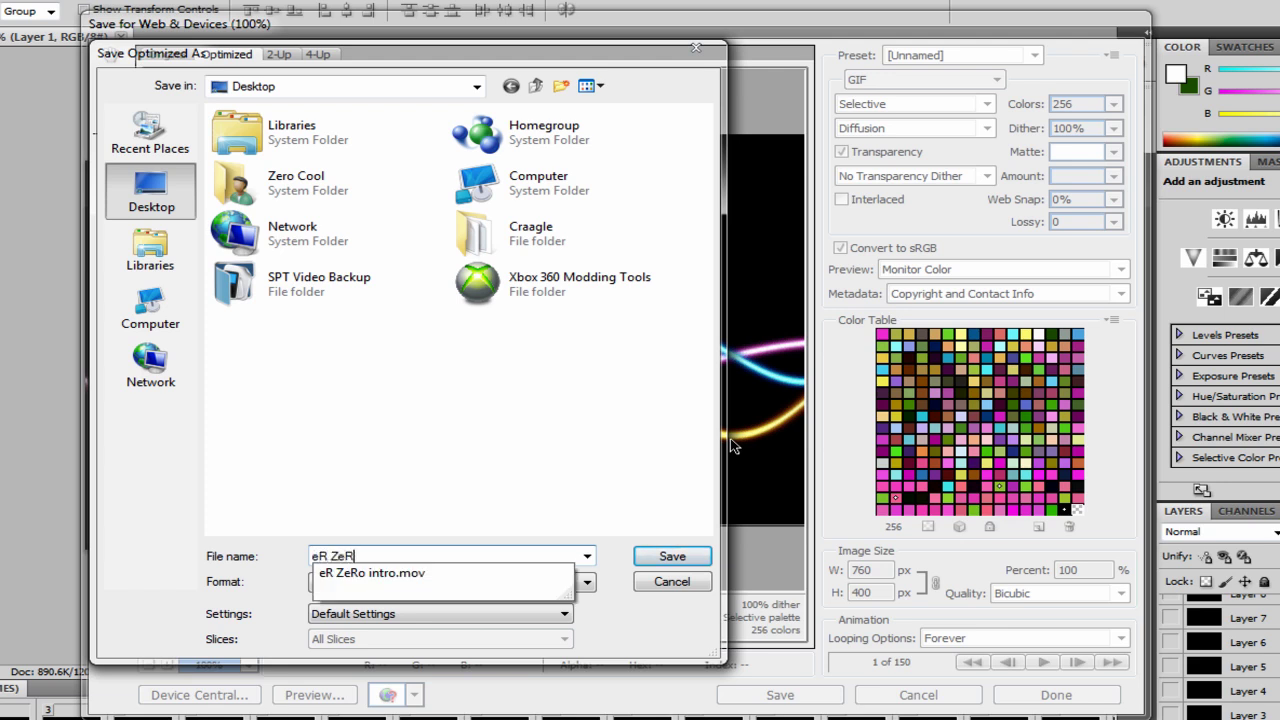
text( ZeRo Banner)
key(Return)
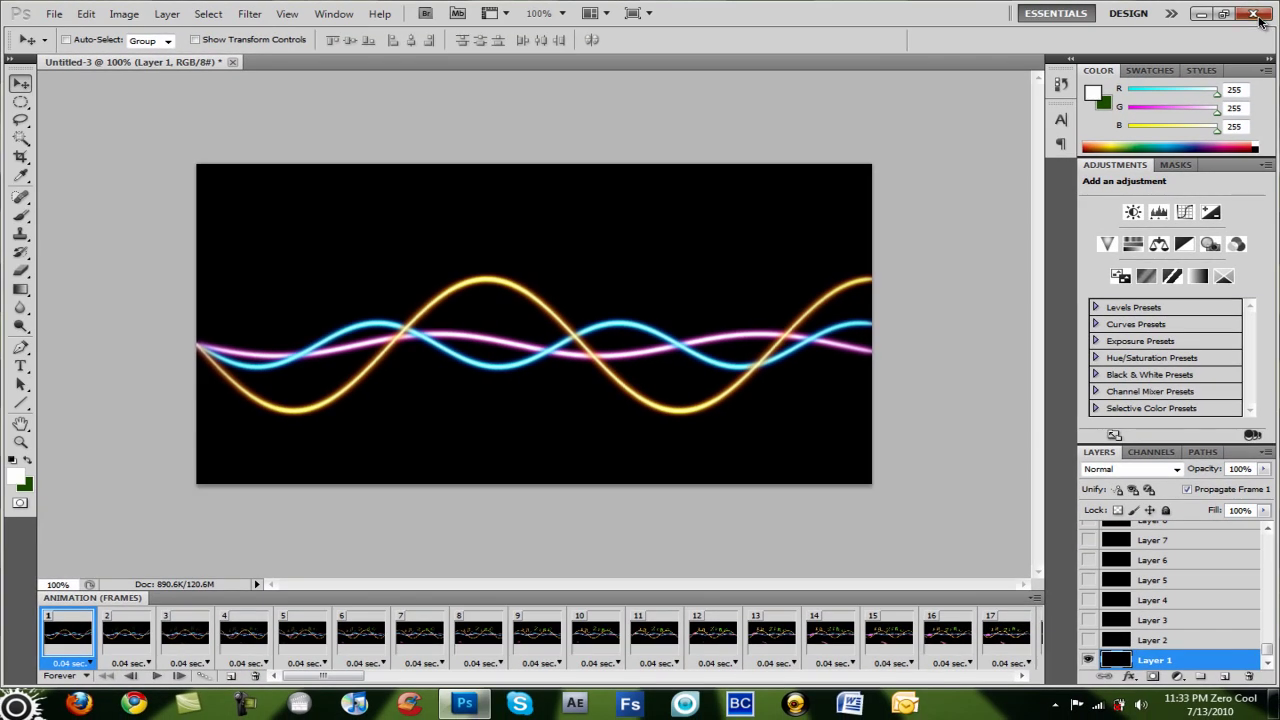
key(ctrl+q)
- Quit without saving the layered document and open imageshack.us in a new browser tab
click(643, 271)
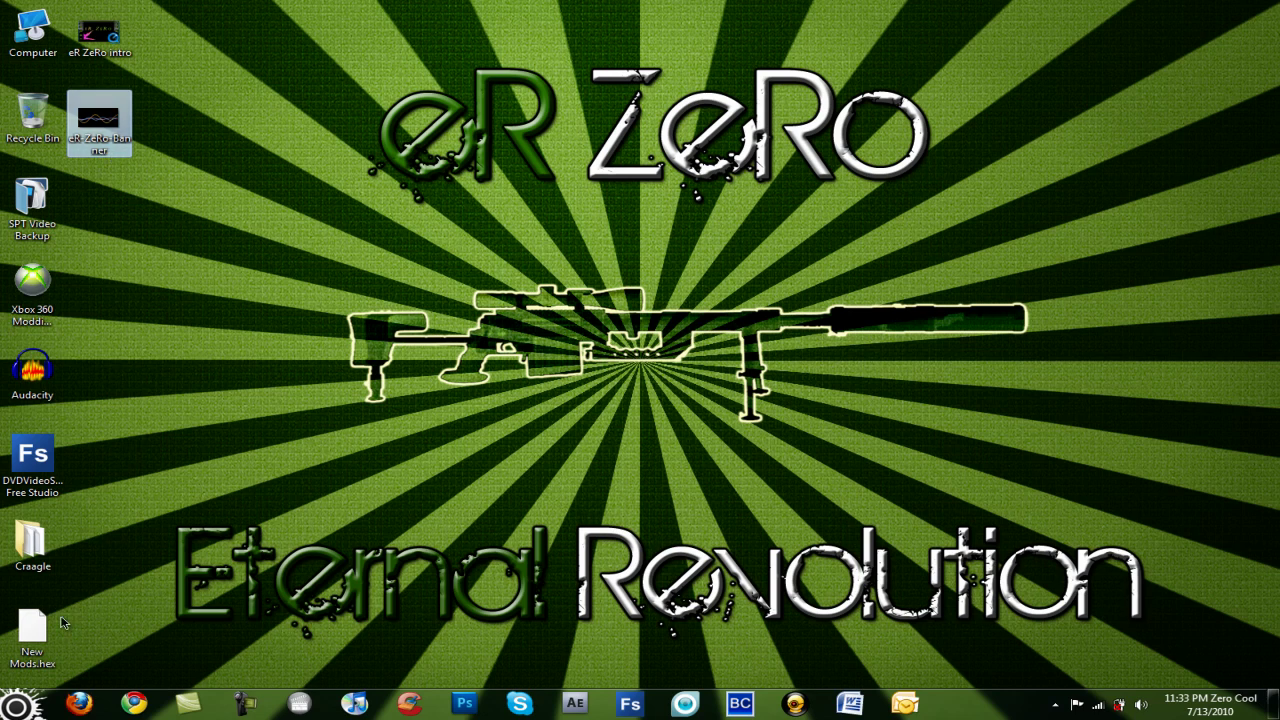
click(79, 703)
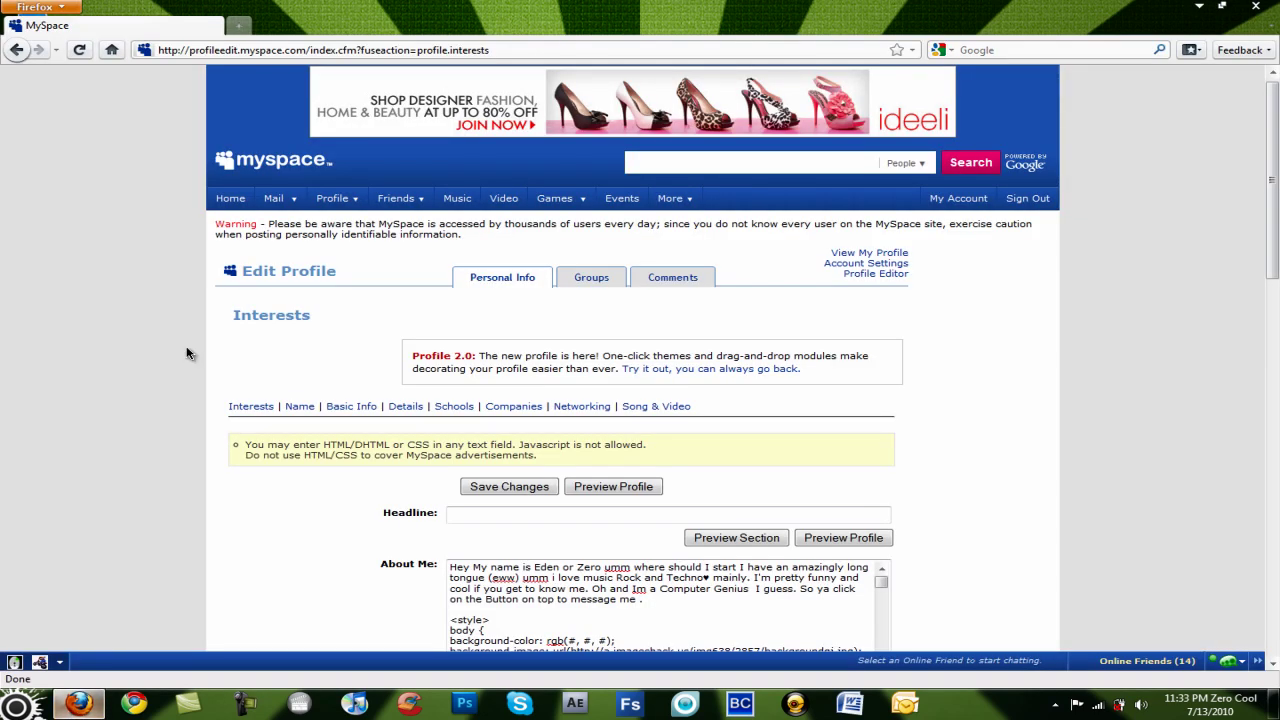
click(238, 24)
text(www.i)
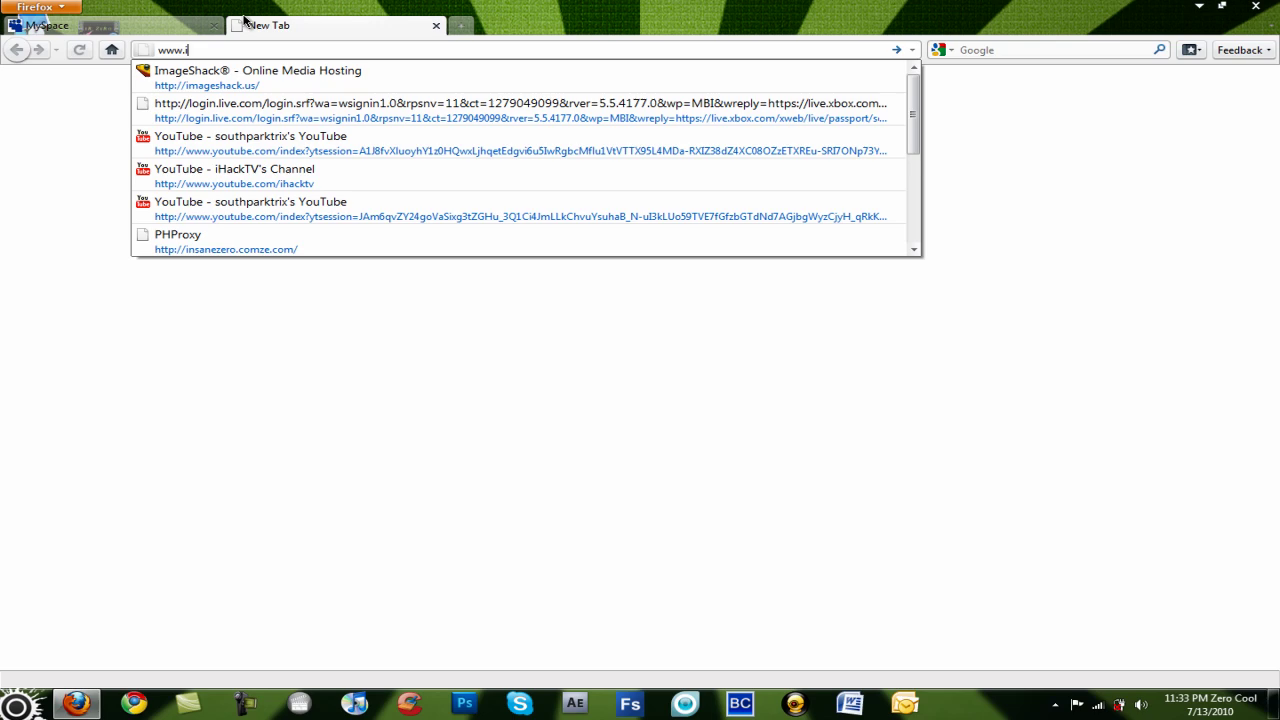
key(Down)
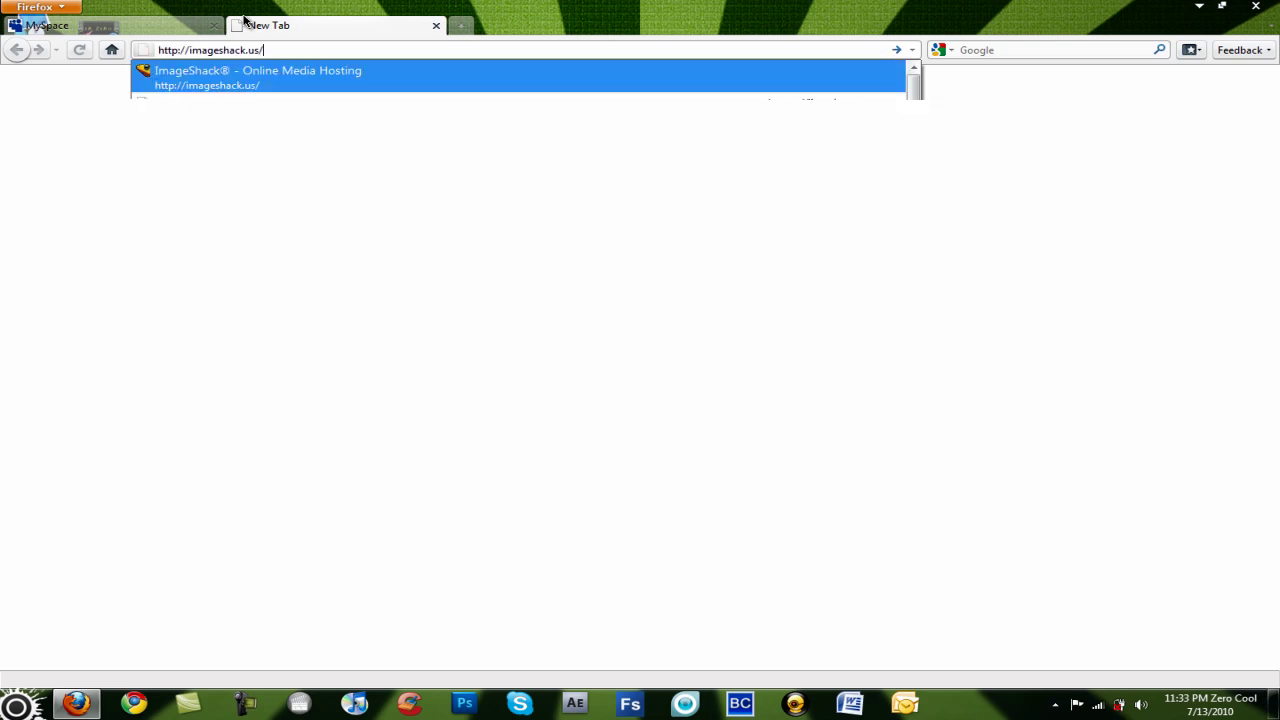
key(Return)
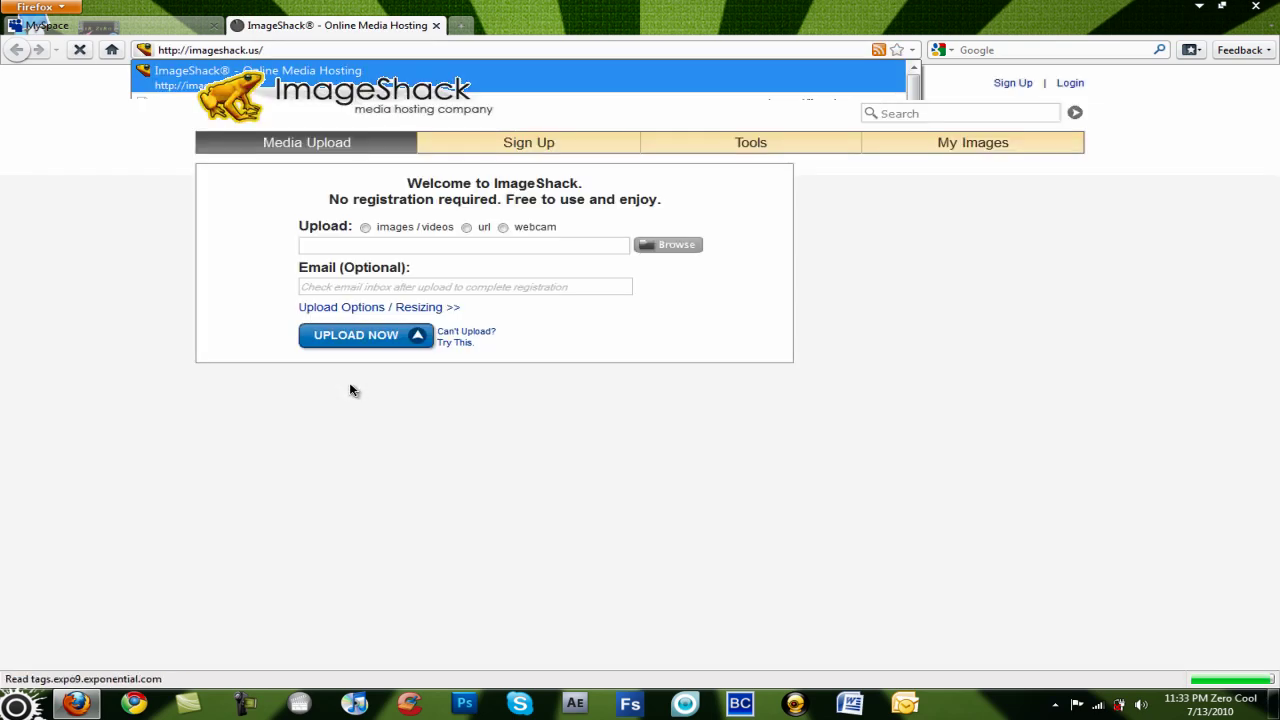
- Upload the eR-ZeRo-Banner GIF to ImageShack
click(668, 245)
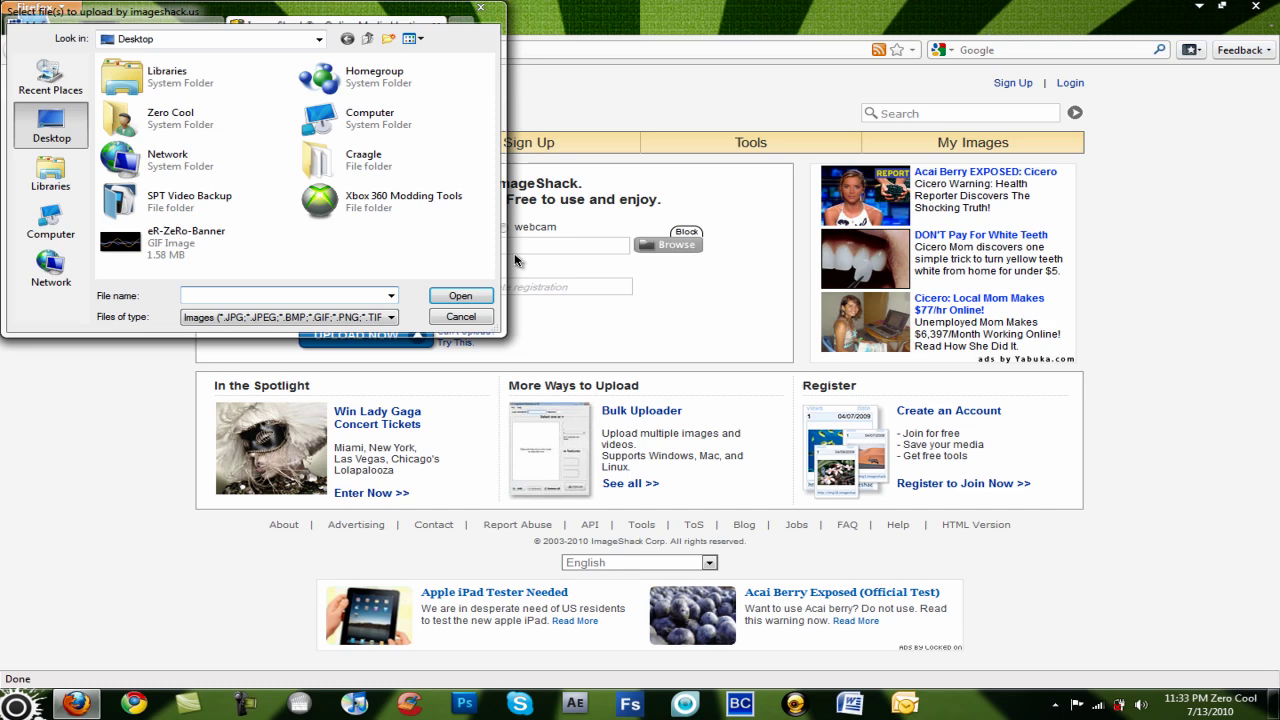
double_click(200, 268)
click(345, 360)
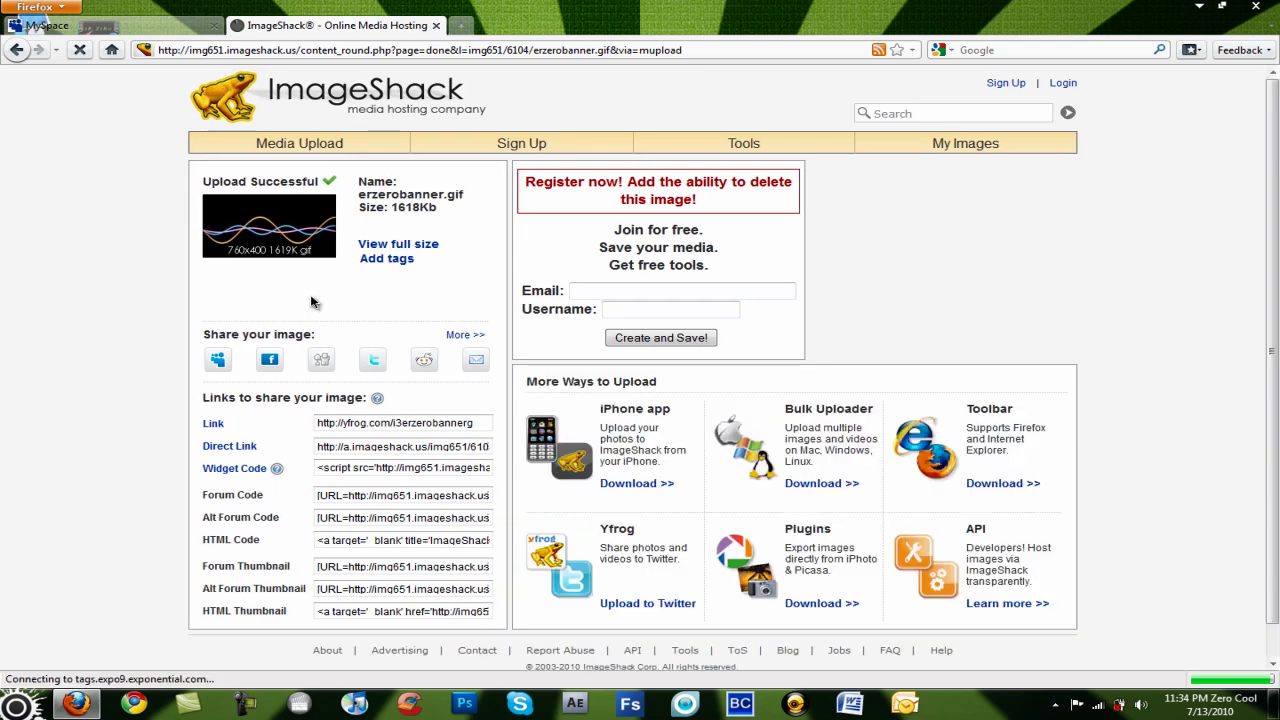
- Copy the uploaded banner's Direct Link address
click(346, 446)
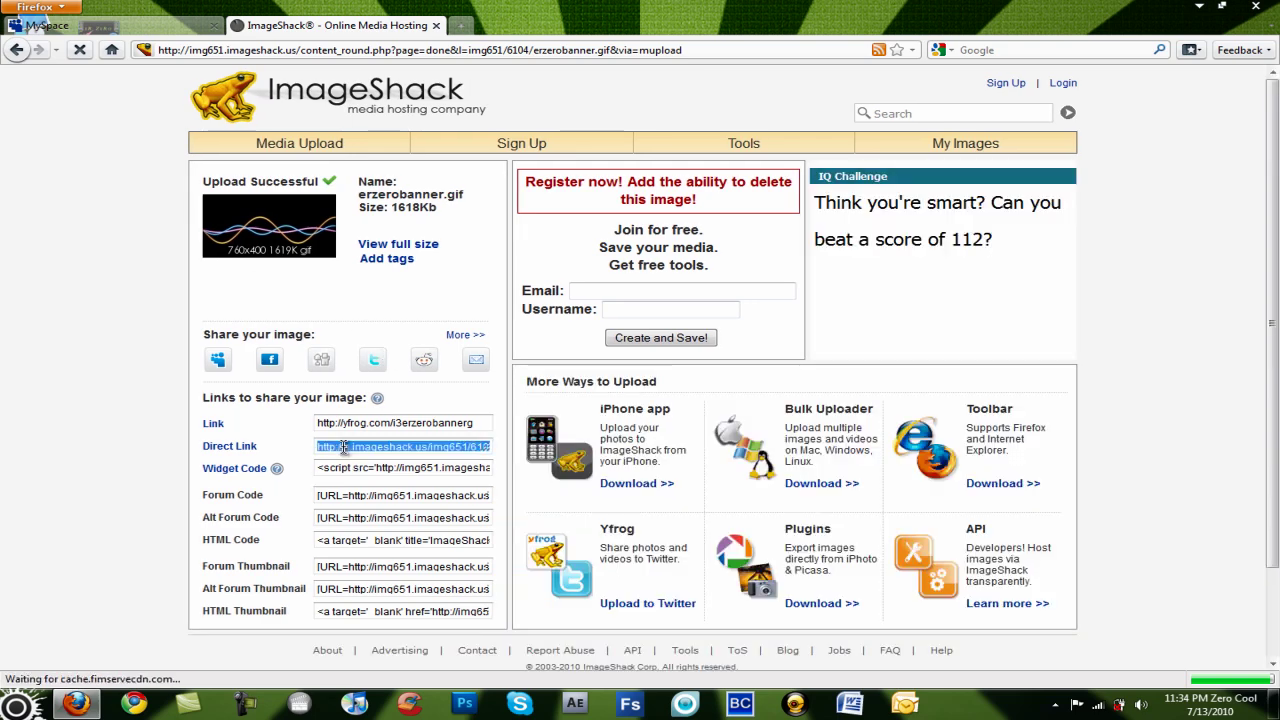
right_click(346, 450)
click(360, 499)
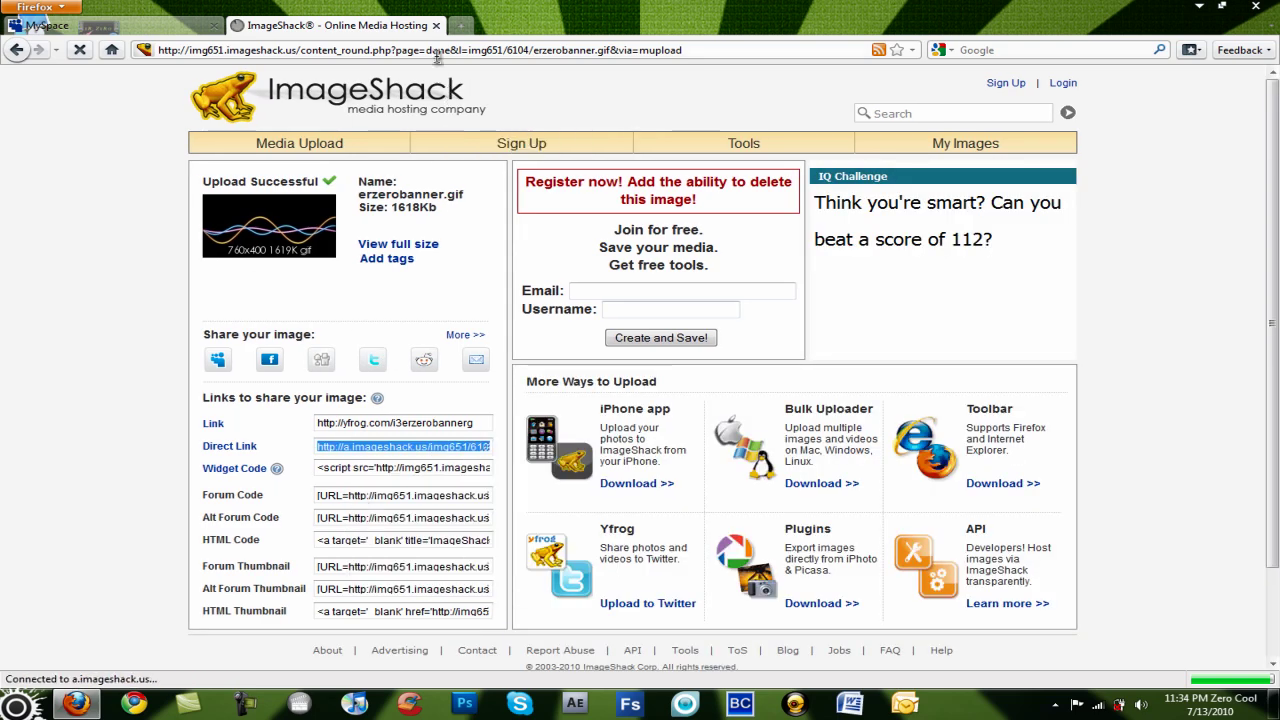
- Swap the old imageshack URL in the About Me img src for the erzerobanner.gif link and save
click(436, 26)
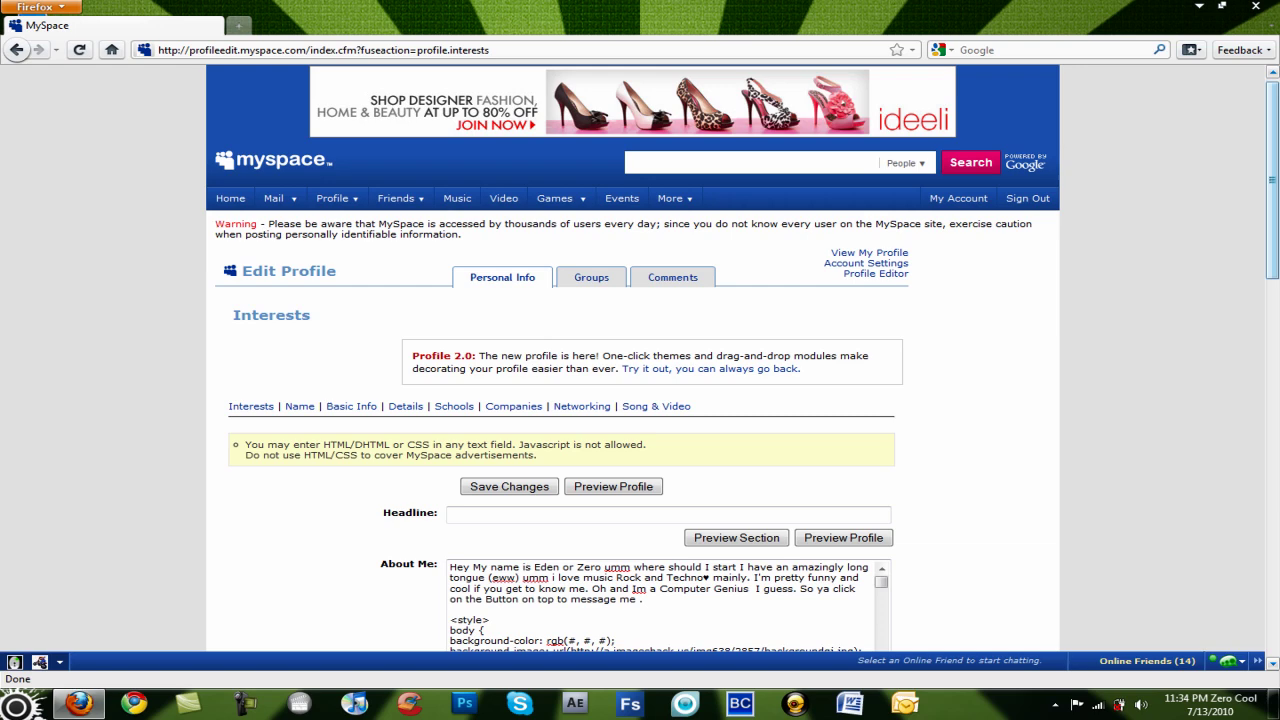
scroll(1216, 302, down, 5)
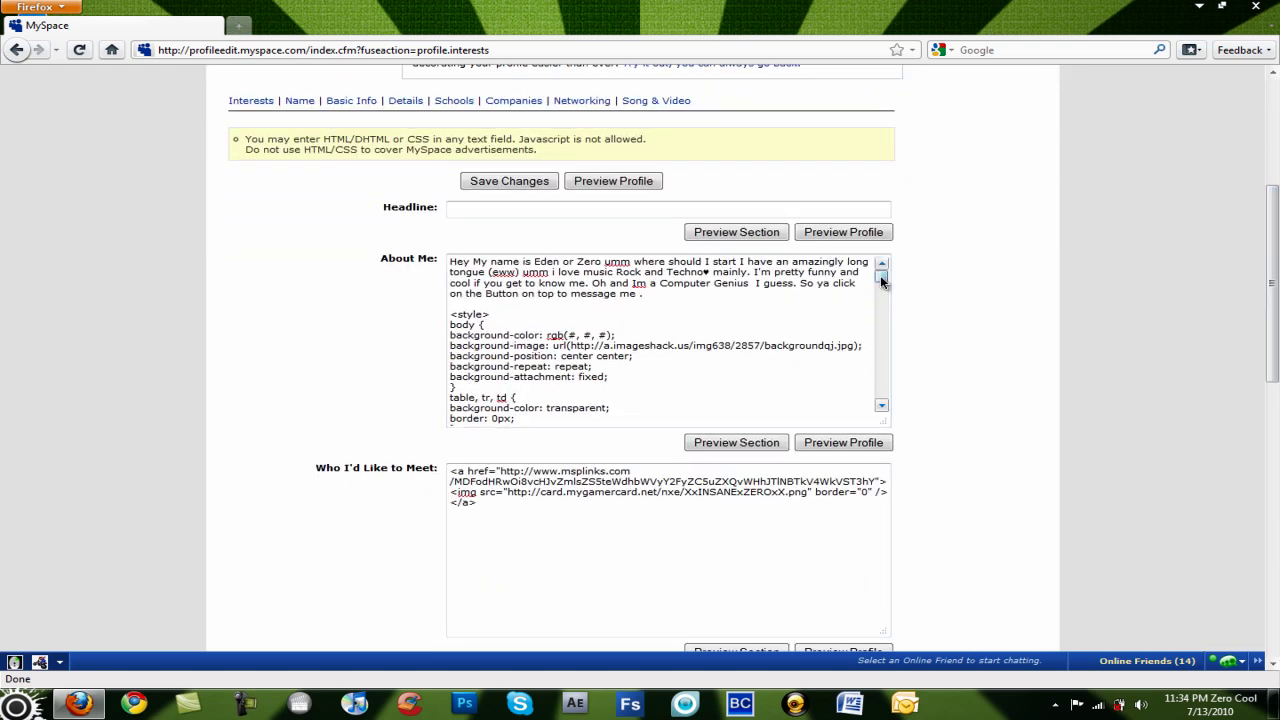
drag(880, 276, 885, 369)
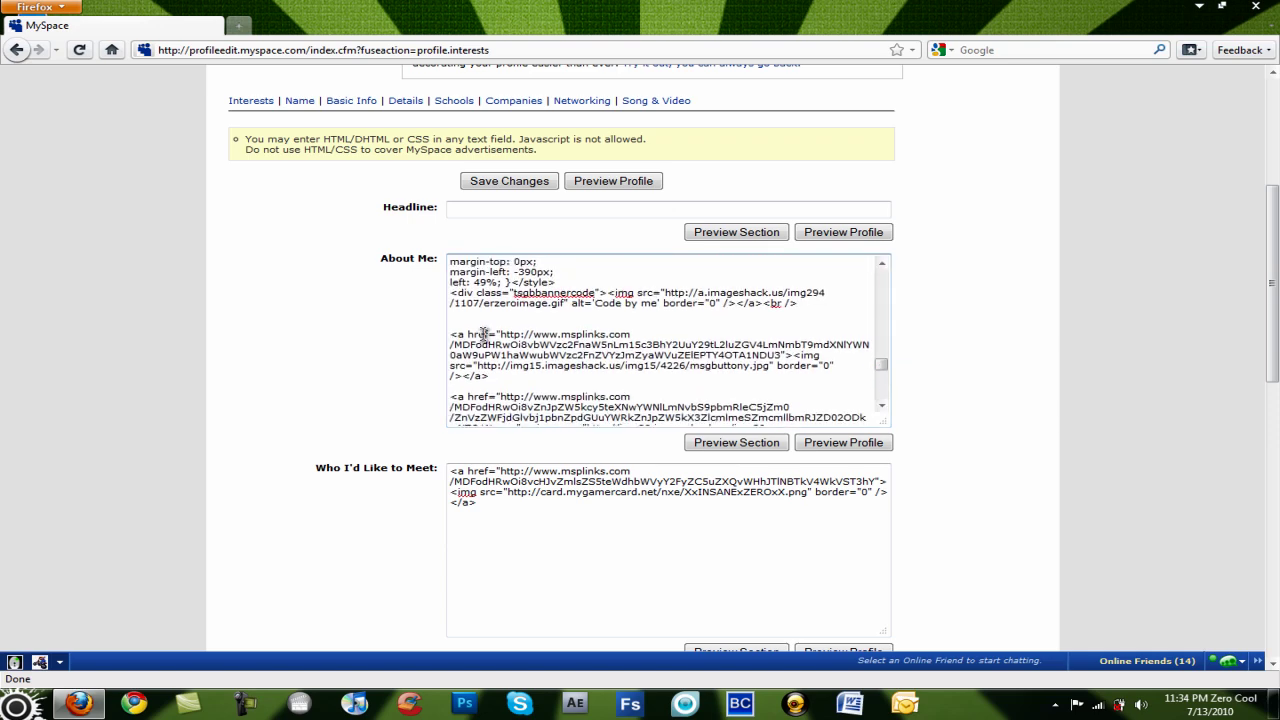
drag(563, 305, 450, 292)
drag(575, 287, 665, 292)
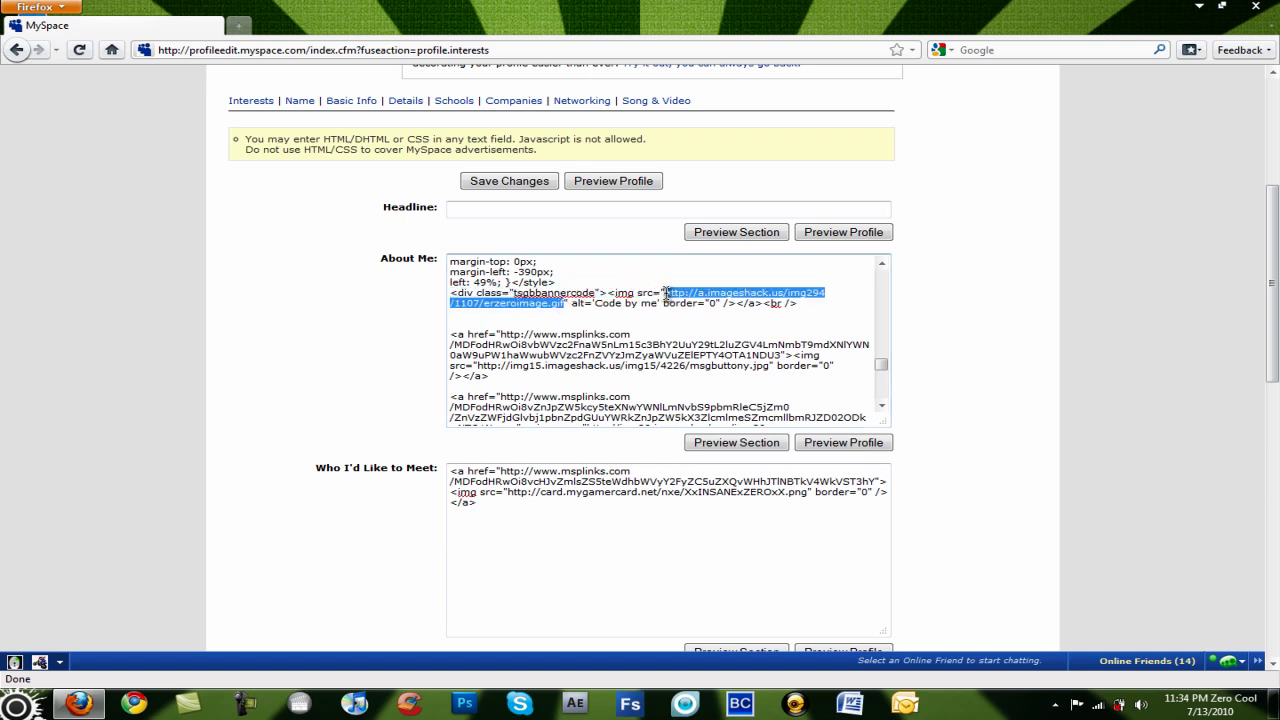
key(BackSpace)
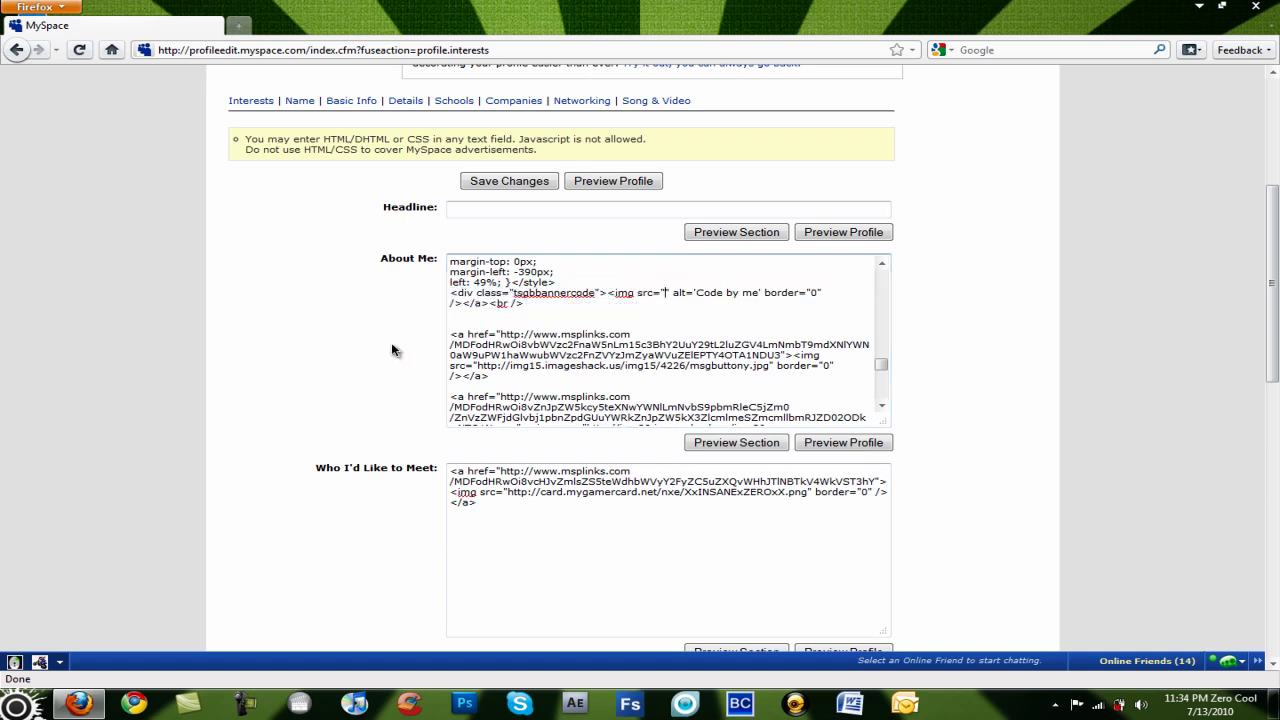
key(ctrl+v)
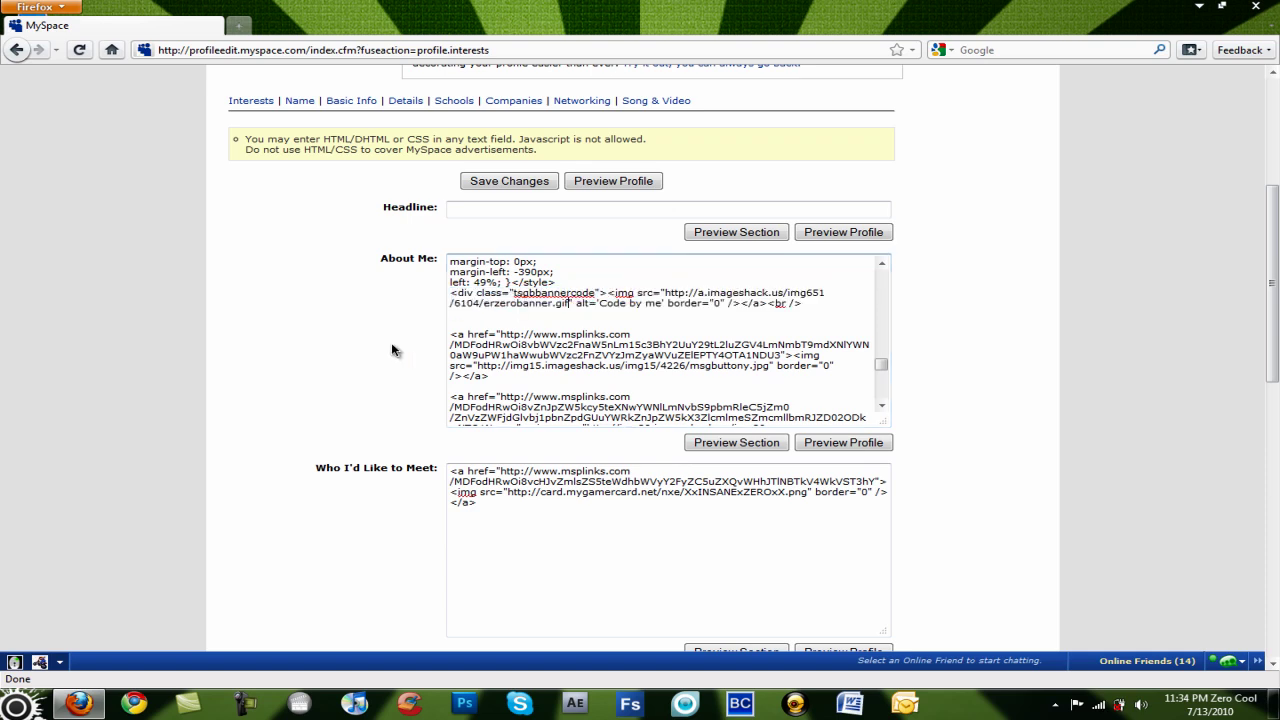
click(491, 188)
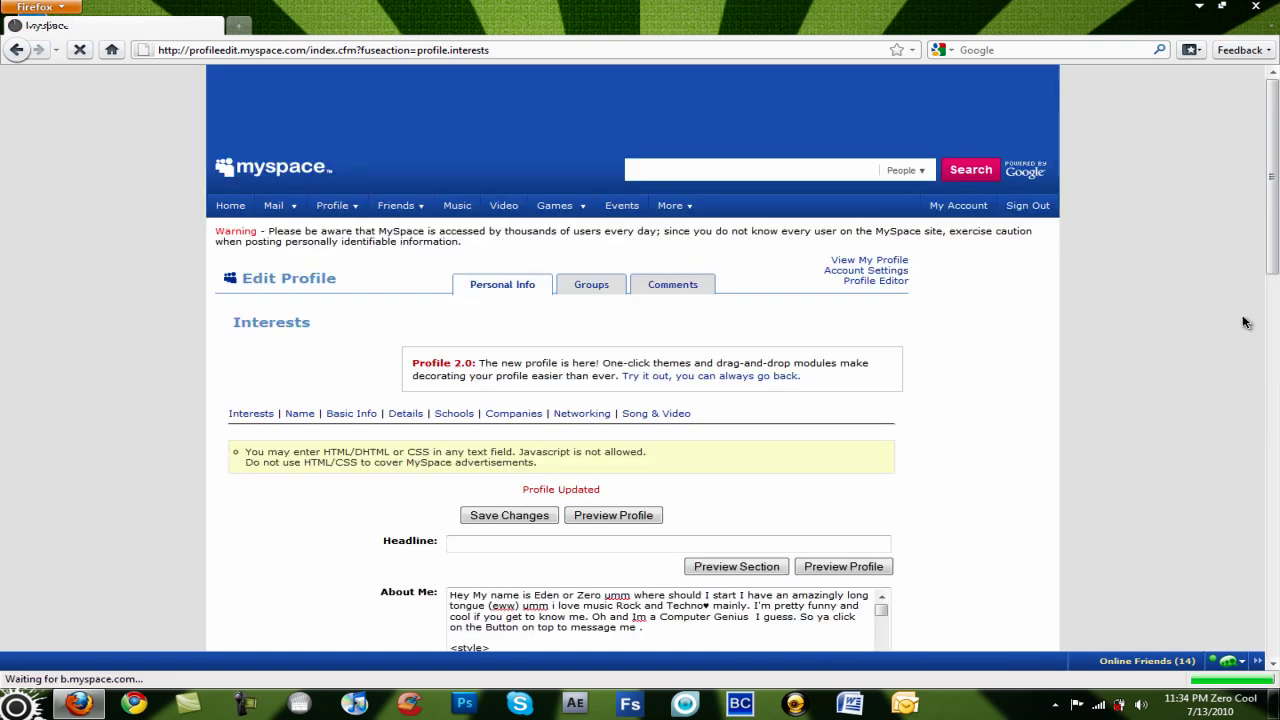
- Open My Profile and scroll to check the animated eR ZeRo banner at the top
mouse_move(345, 209)
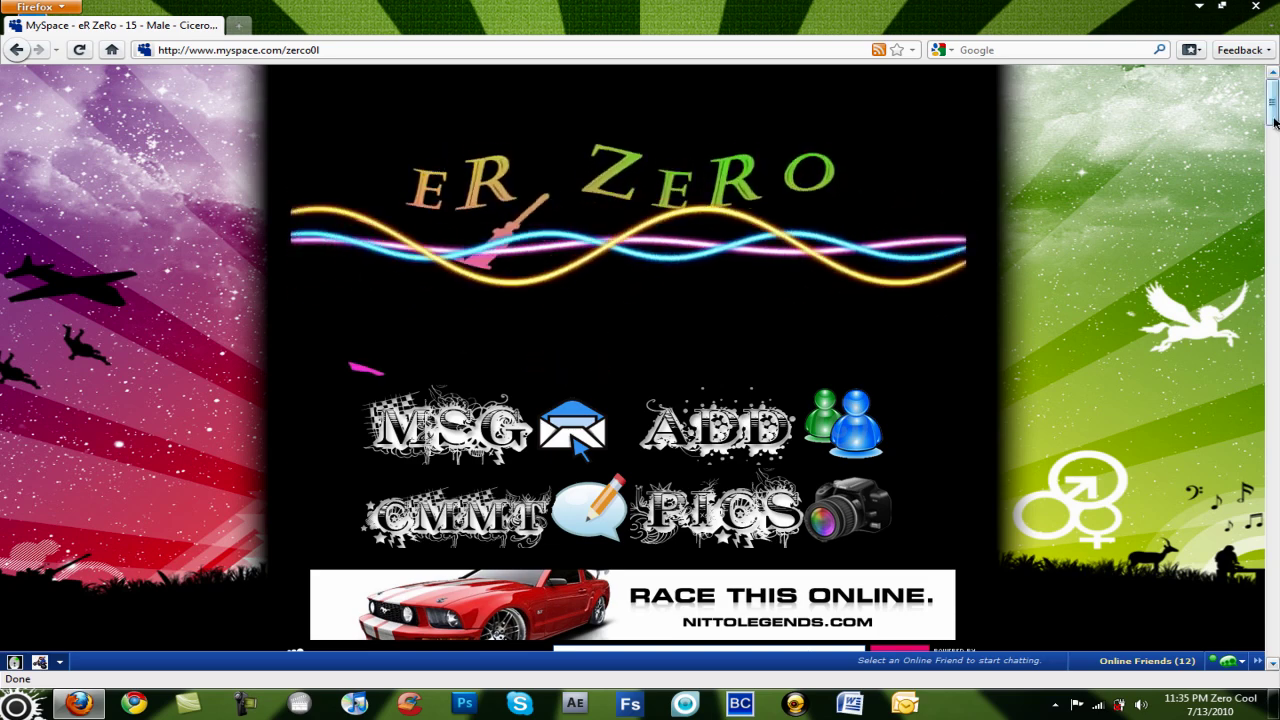
mouse_move(1275, 122)
mouse_down()
mouse_move(1275, 175)
mouse_move(1272, 138)
mouse_up()
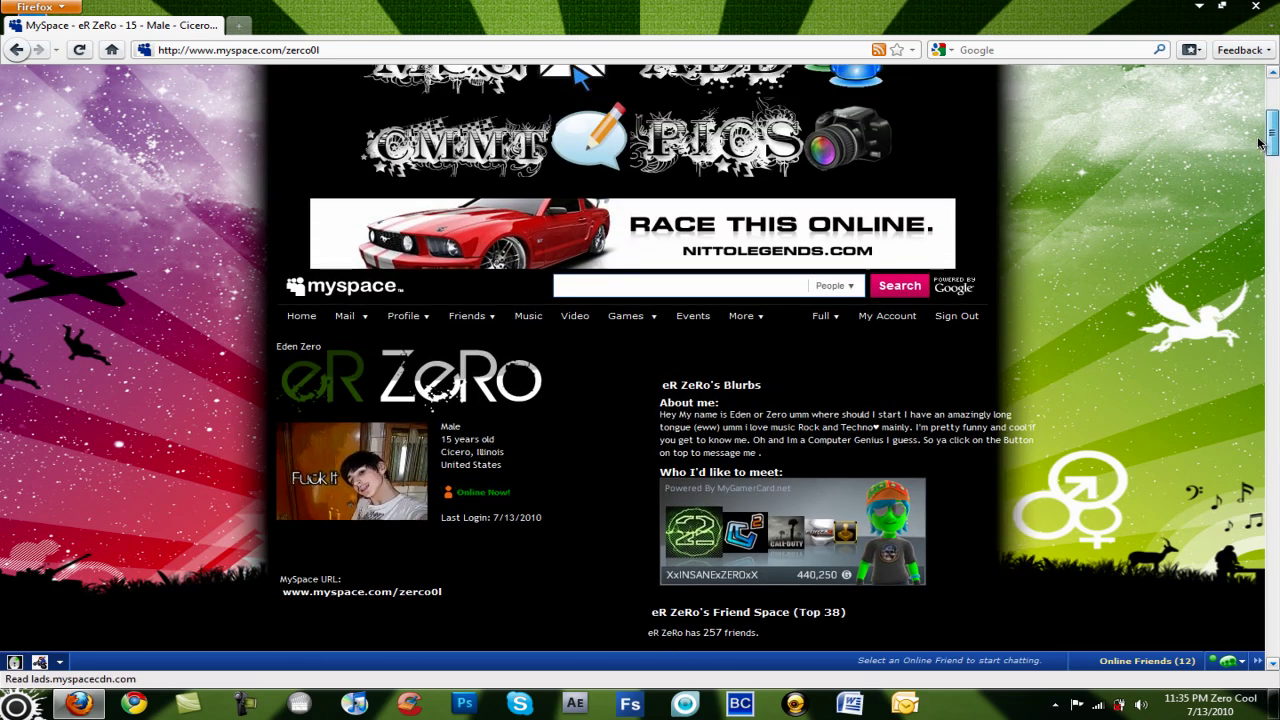
scroll(1240, 119, up, 6)
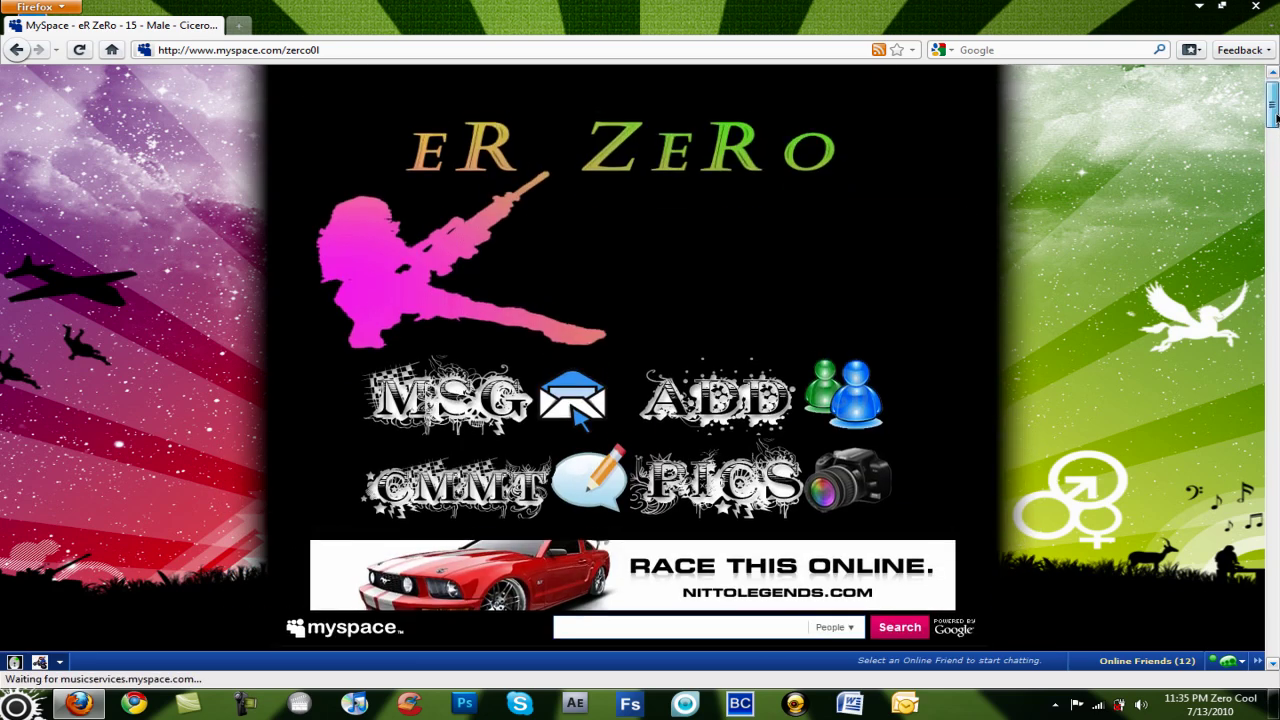
right_click(258, 424)
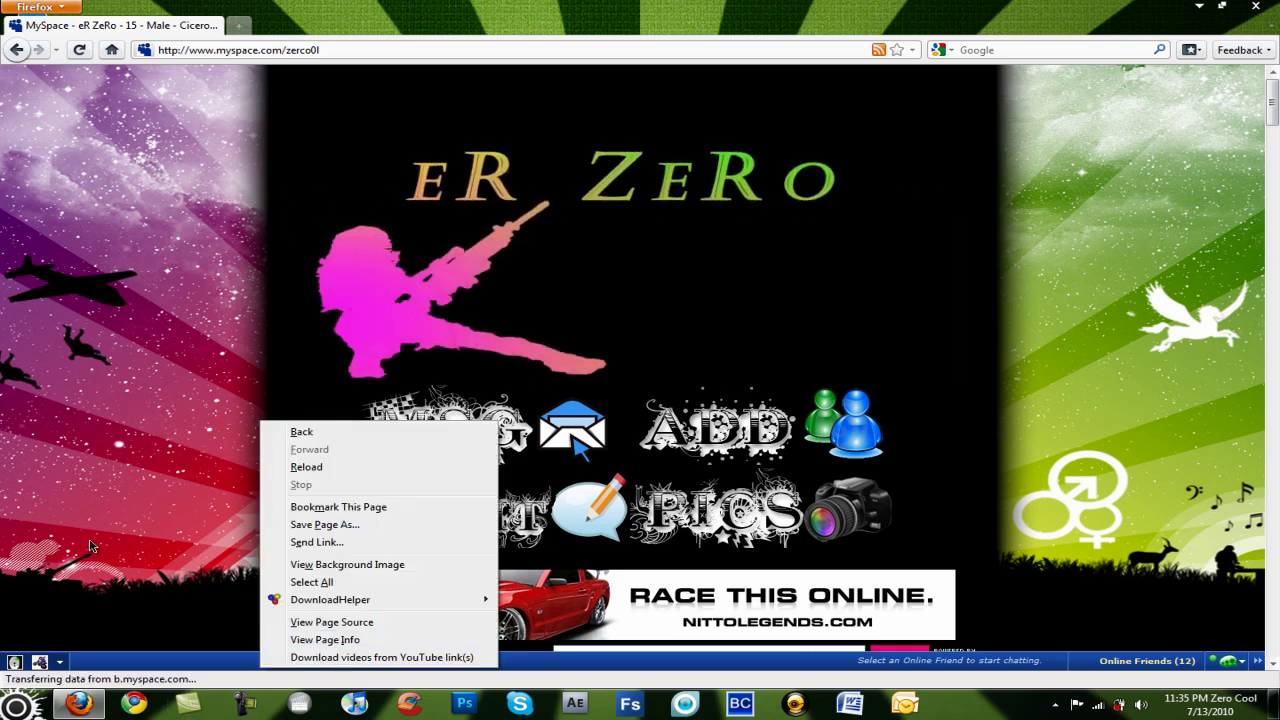
click(1146, 245)
scroll(1260, 165, down, 10)
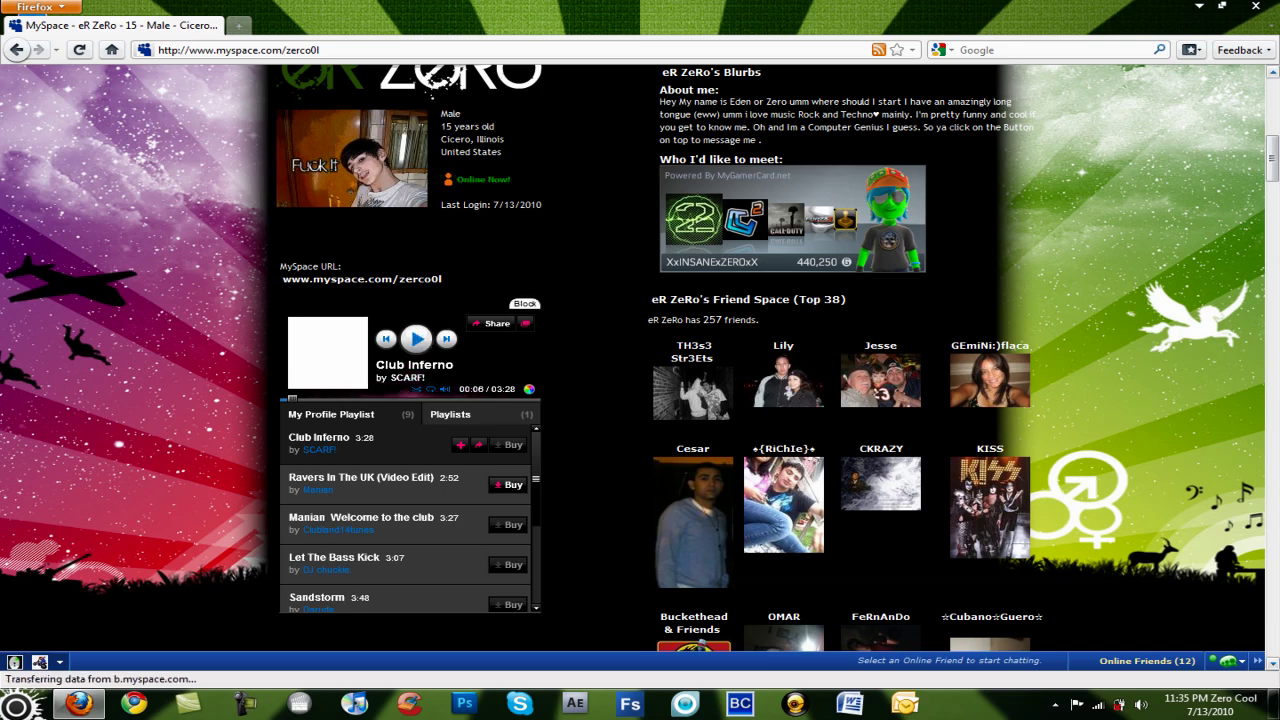
scroll(1274, 170, up, 10)
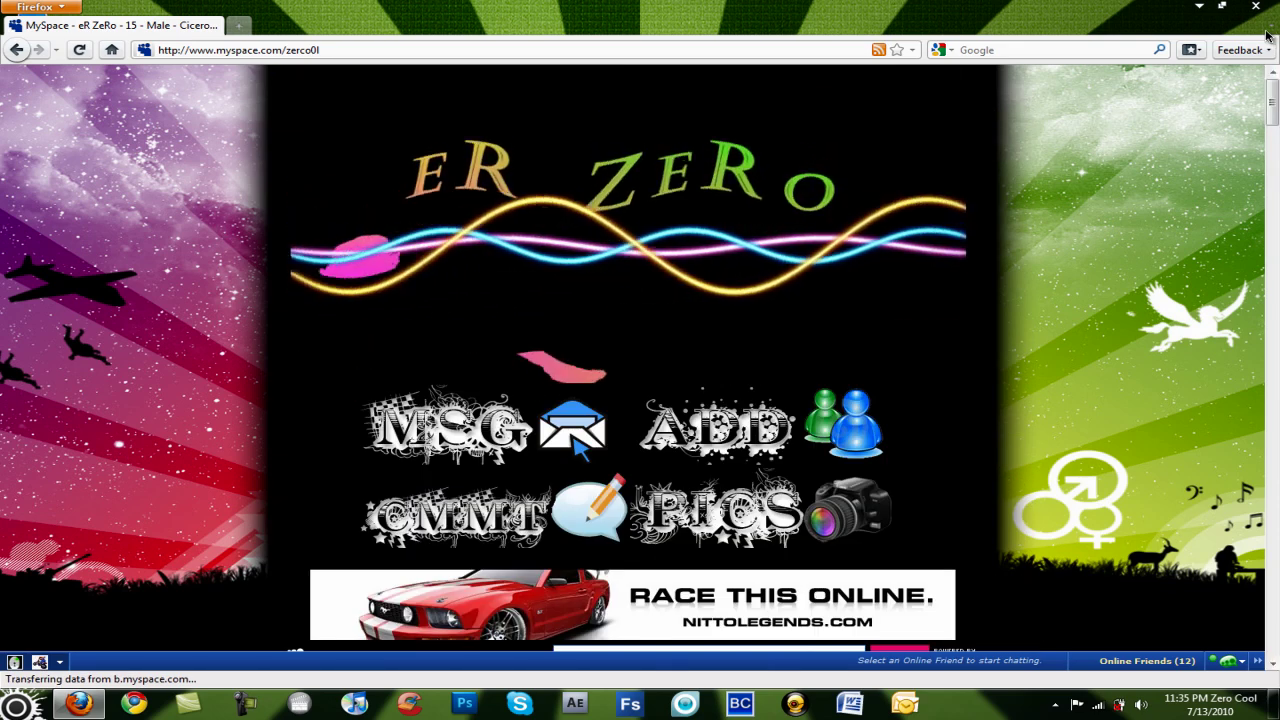